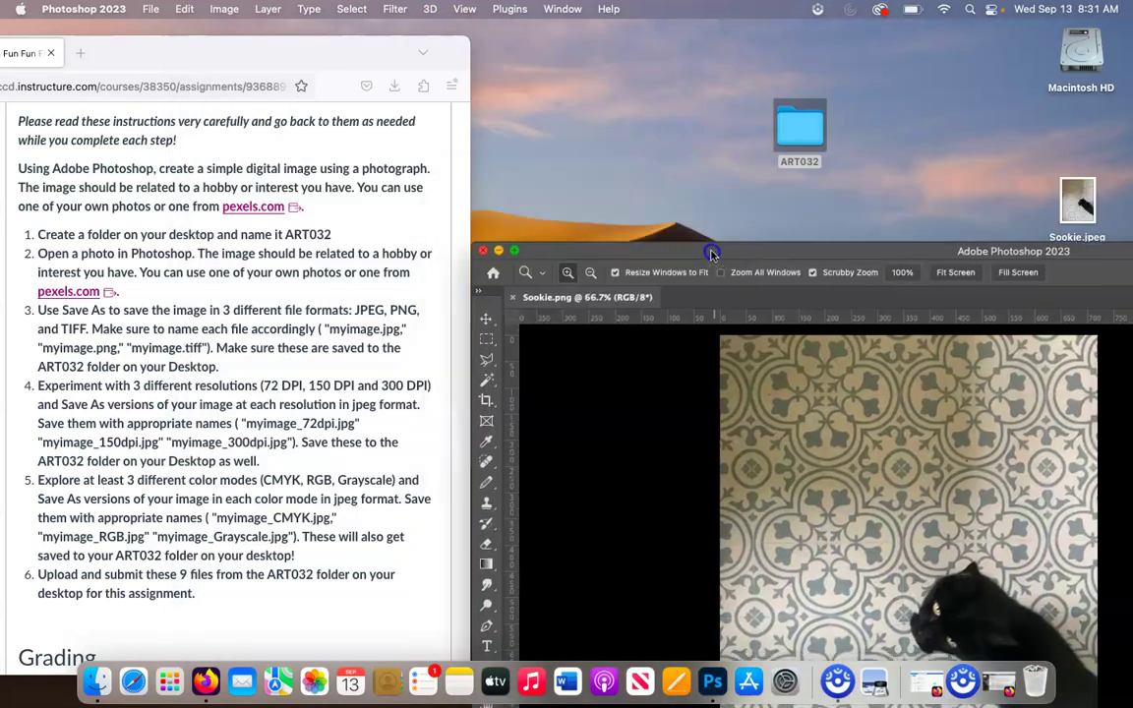
Save the cat photo in TIFF format as Sookie.tif in the ART032 folder, with no image compression.
drag(610, 10, 492, 23)
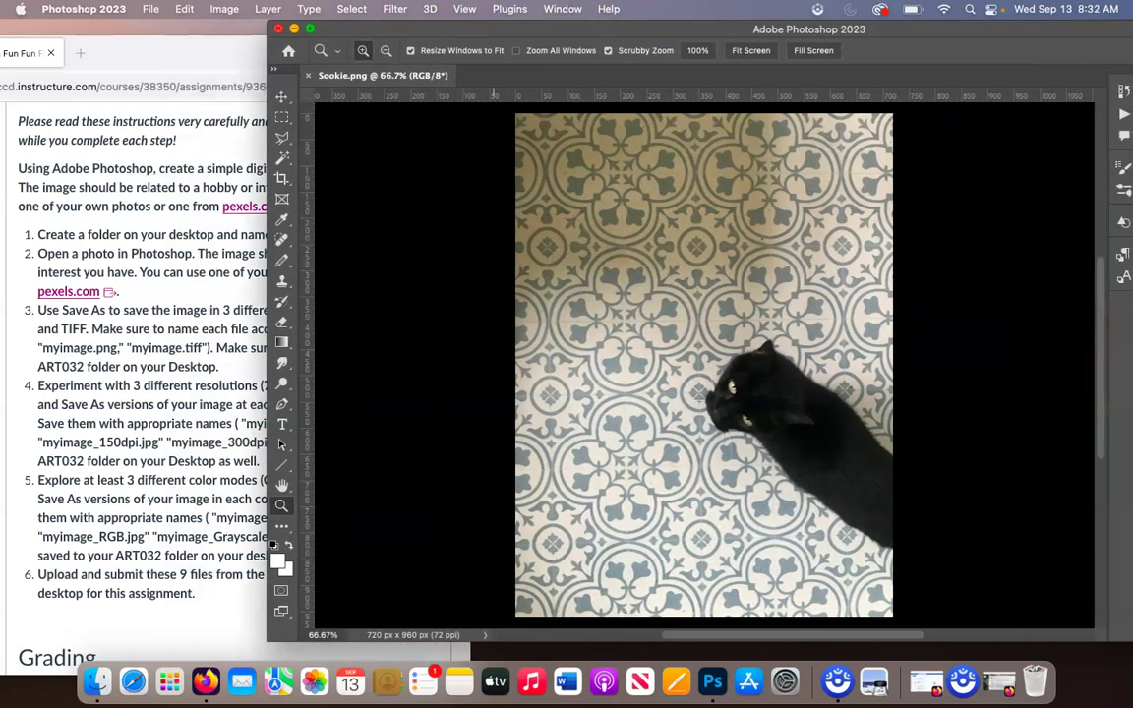
click(150, 9)
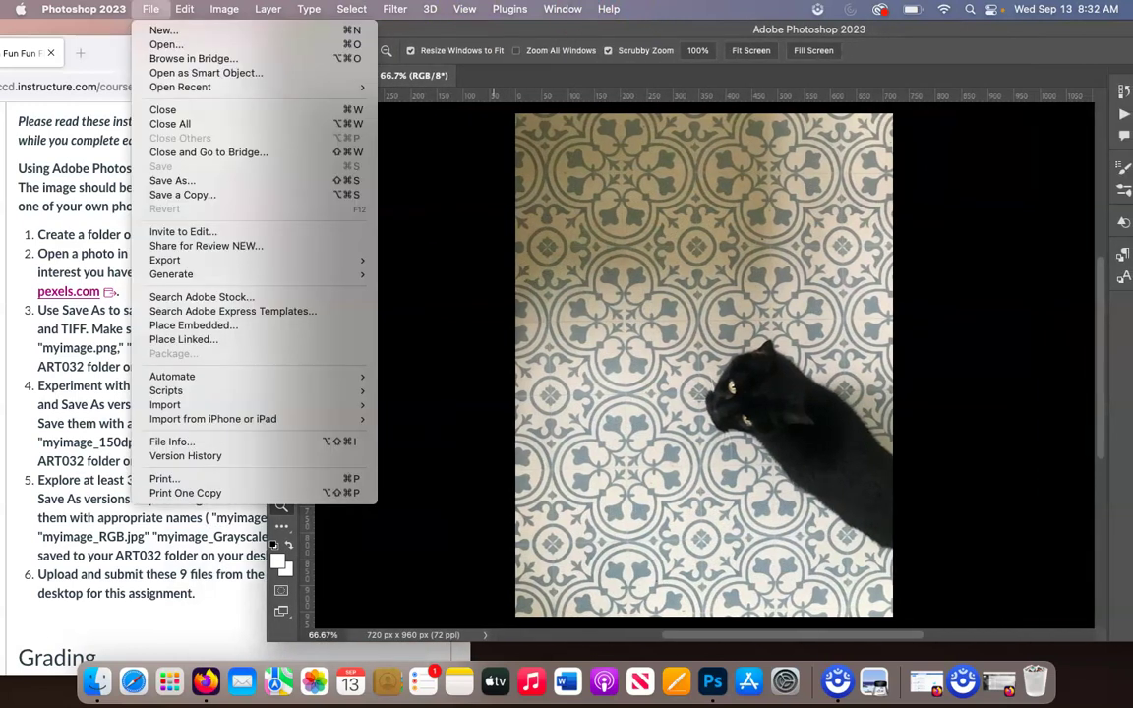
click(218, 182)
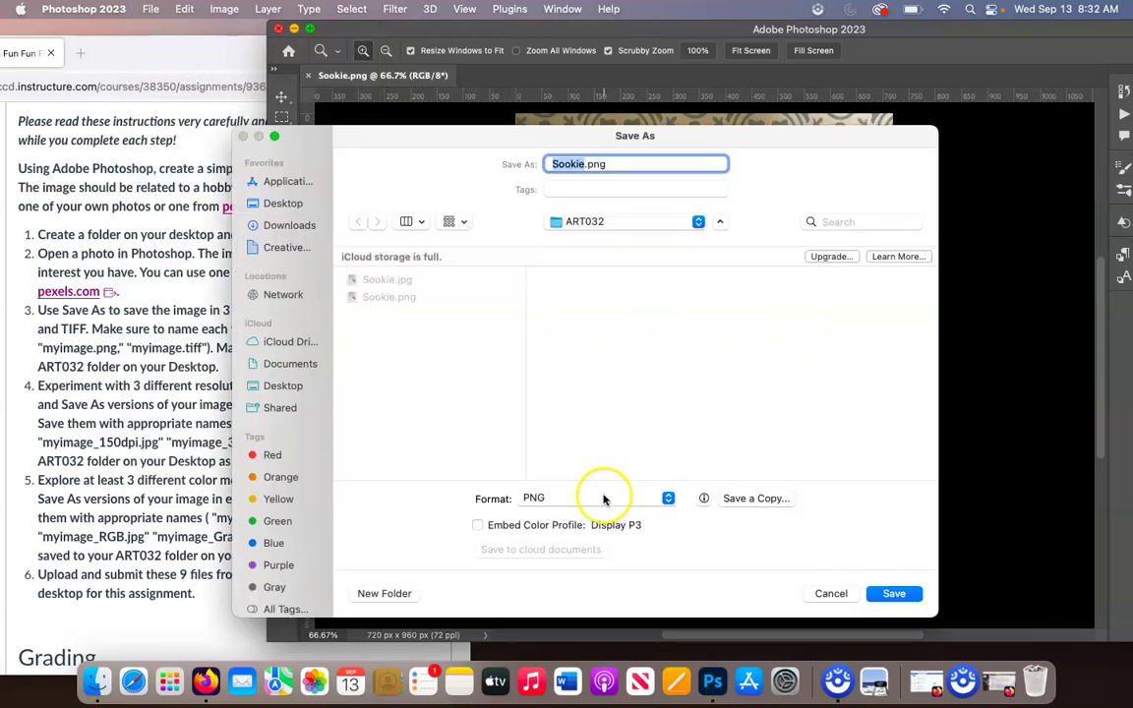
click(603, 499)
click(584, 569)
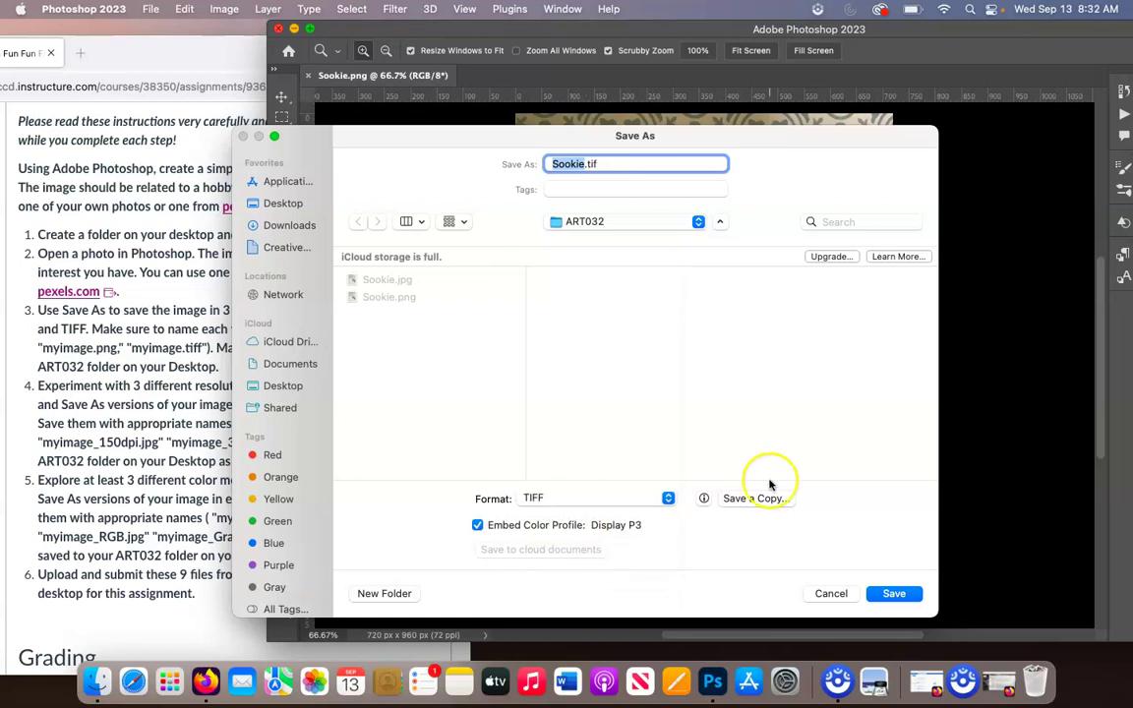
click(885, 594)
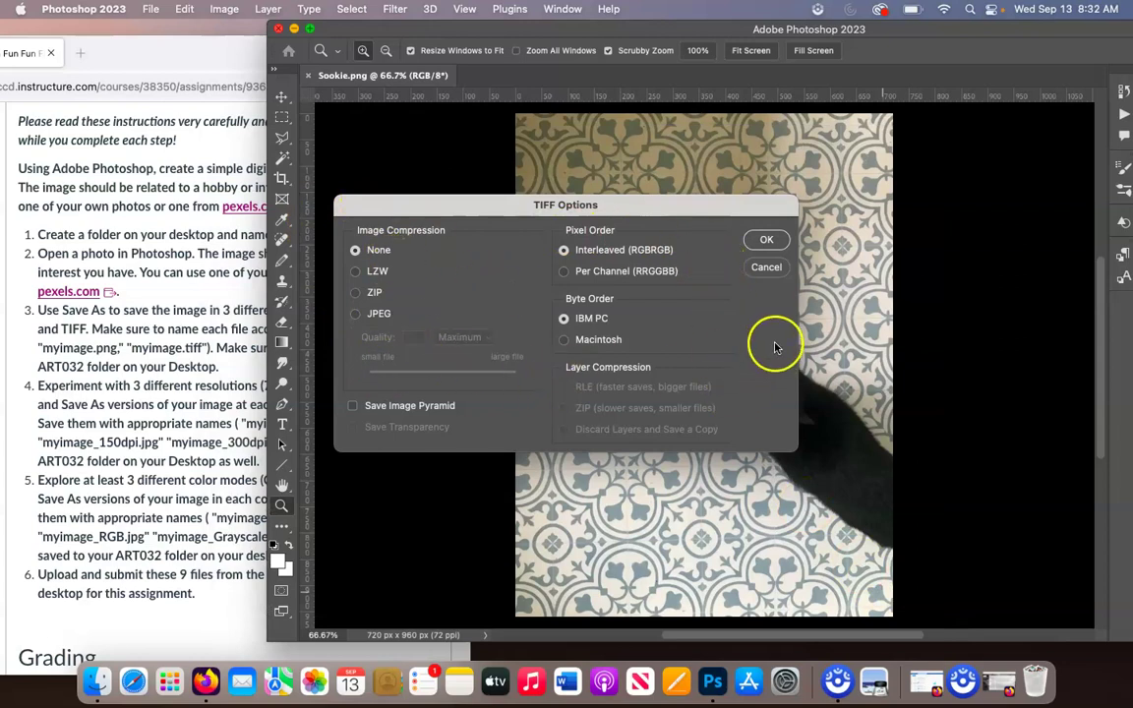
click(767, 242)
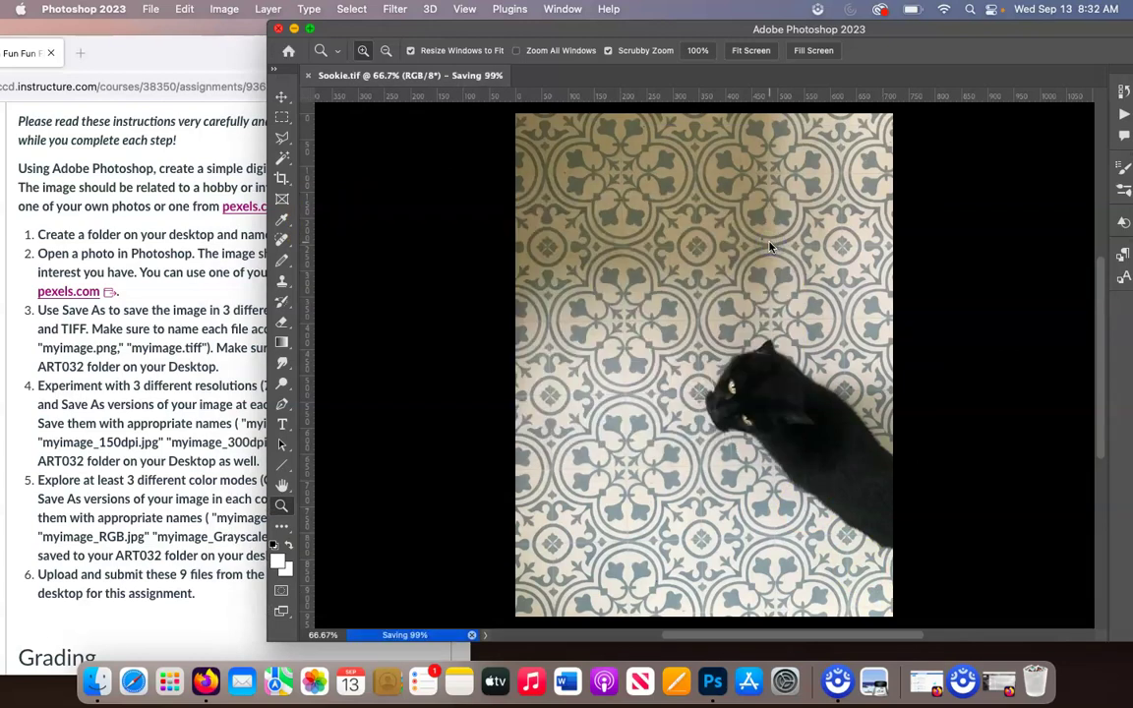
Close the Sookie.tif document and the empty Photoshop window to get back to the desktop.
drag(633, 31, 816, 69)
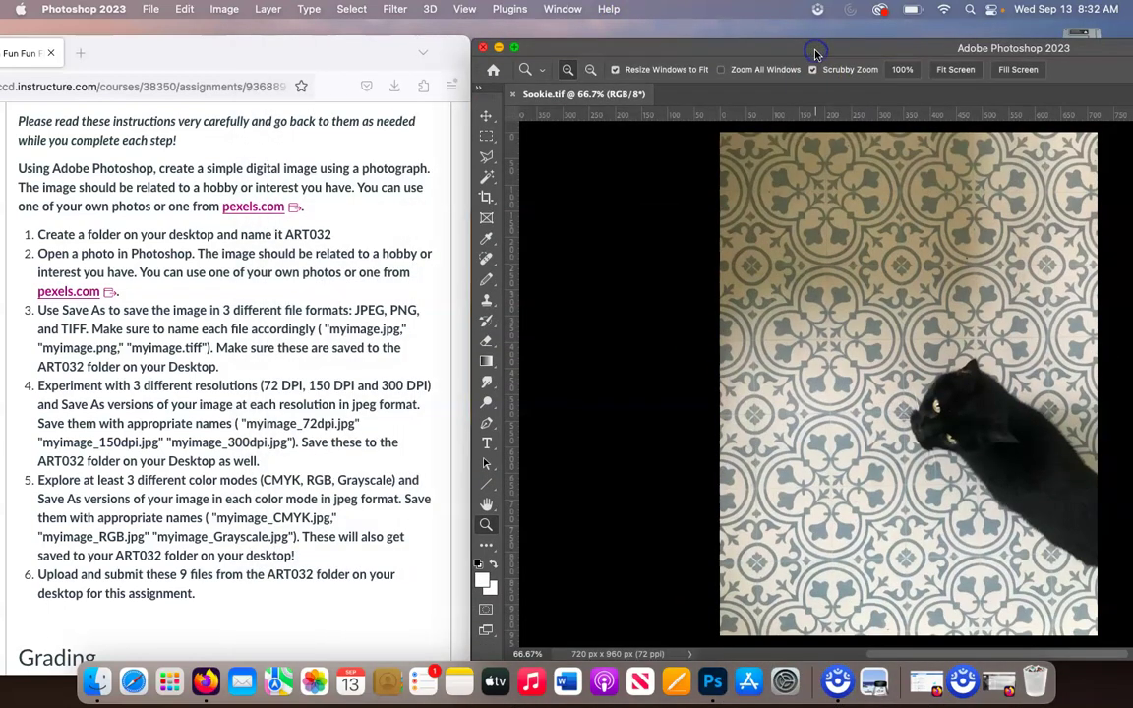
click(511, 93)
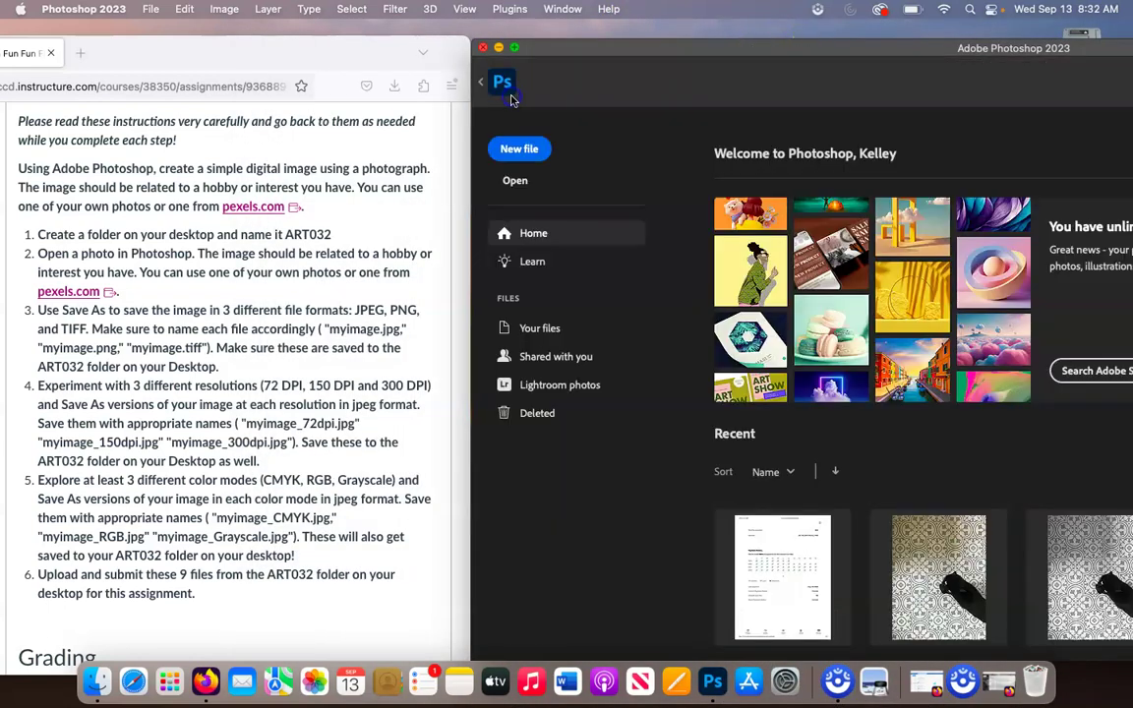
drag(727, 51, 329, 81)
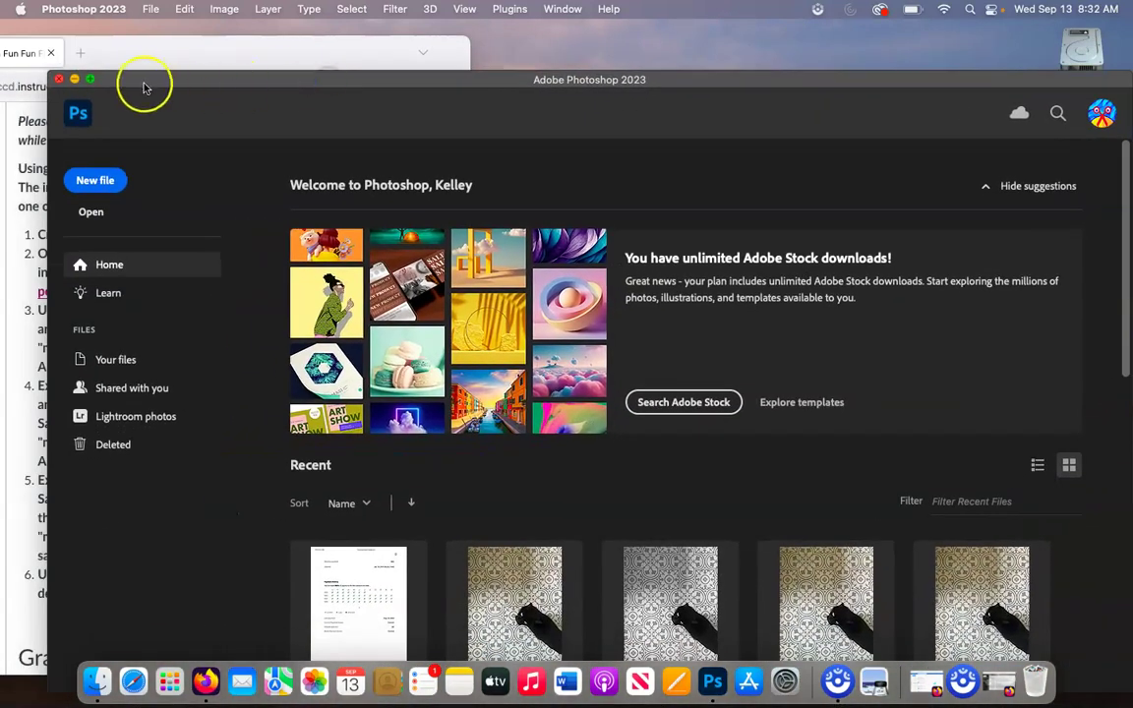
click(60, 80)
click(725, 248)
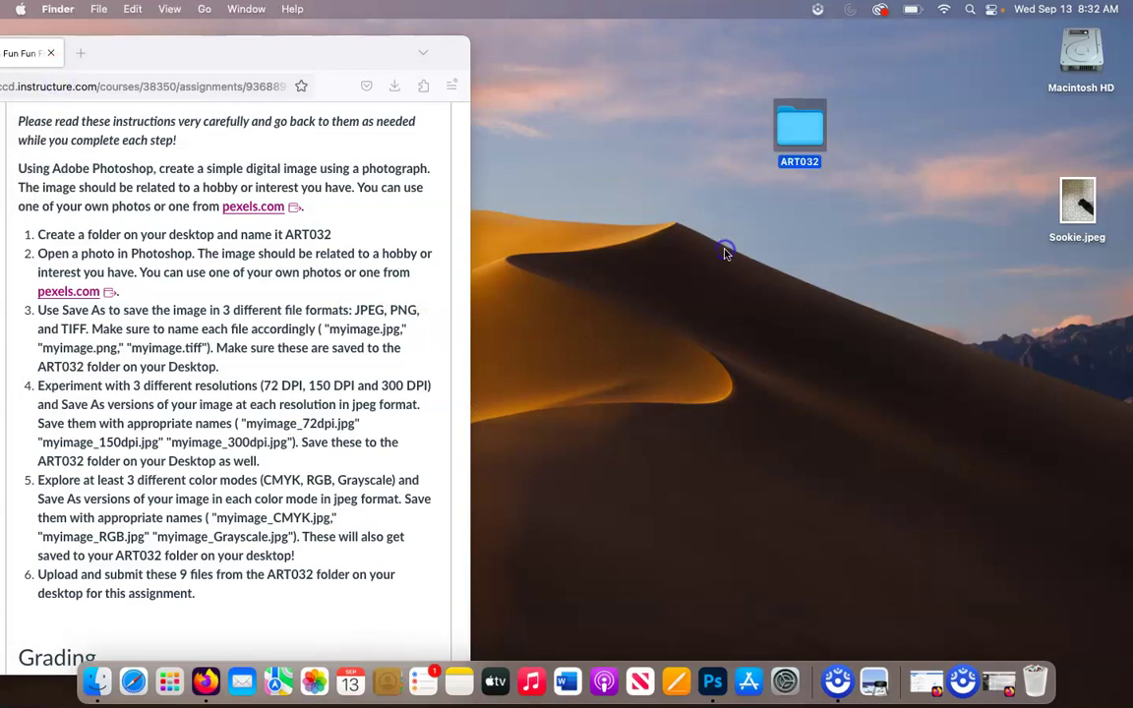
Open the original Sookie.jpeg from the desktop in Photoshop and place its window over the assignment instructions.
drag(1081, 204, 715, 692)
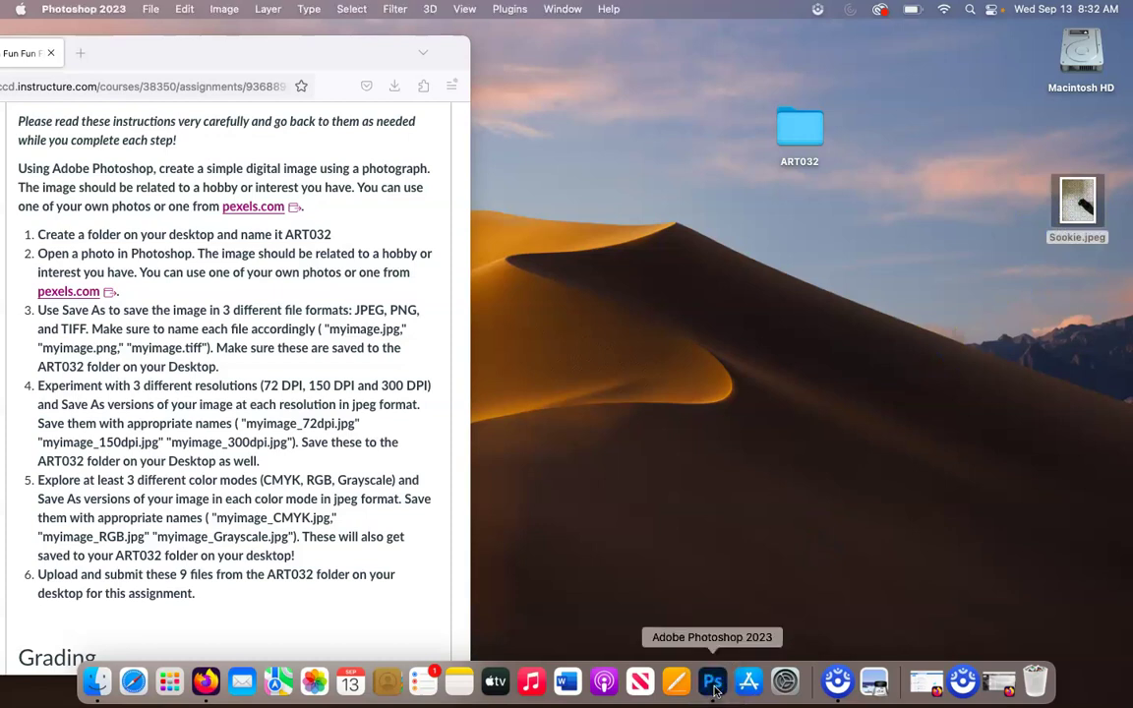
drag(531, 82, 864, 8)
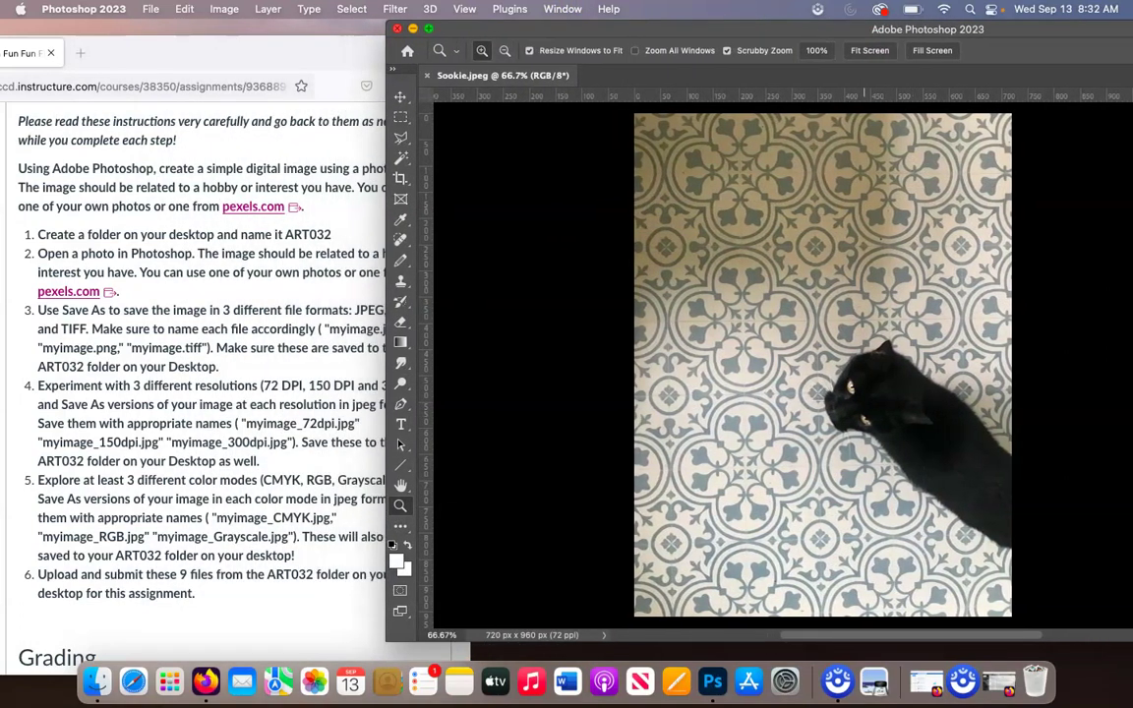
click(261, 391)
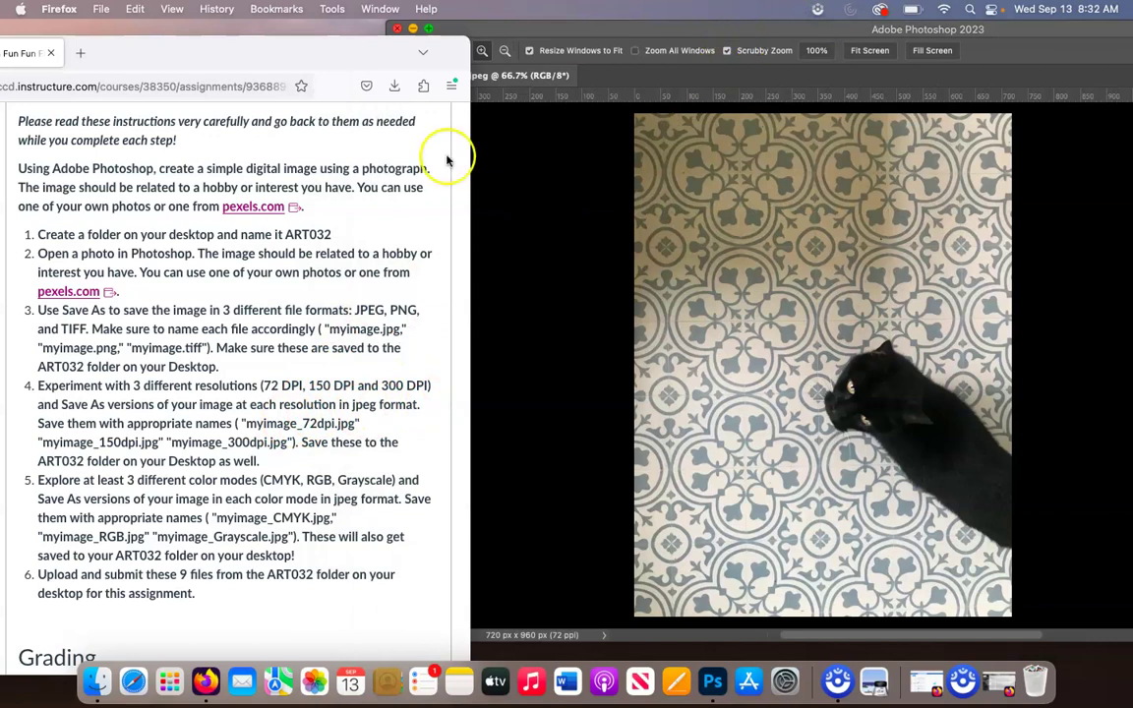
click(556, 31)
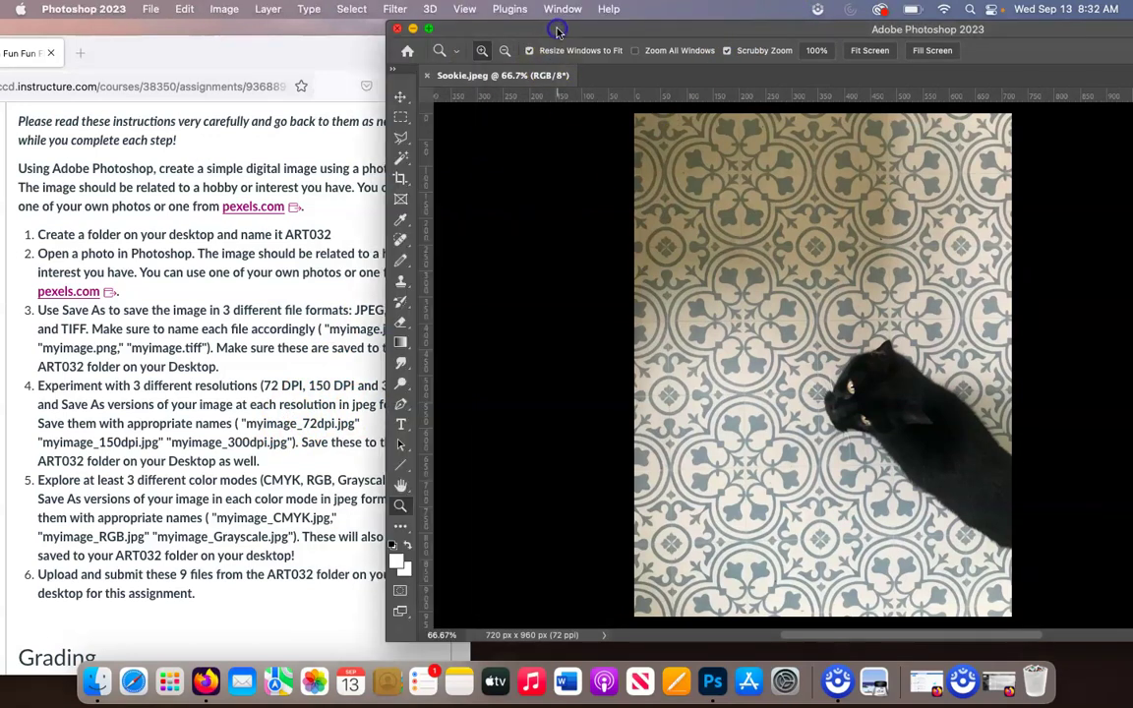
drag(556, 32, 240, 20)
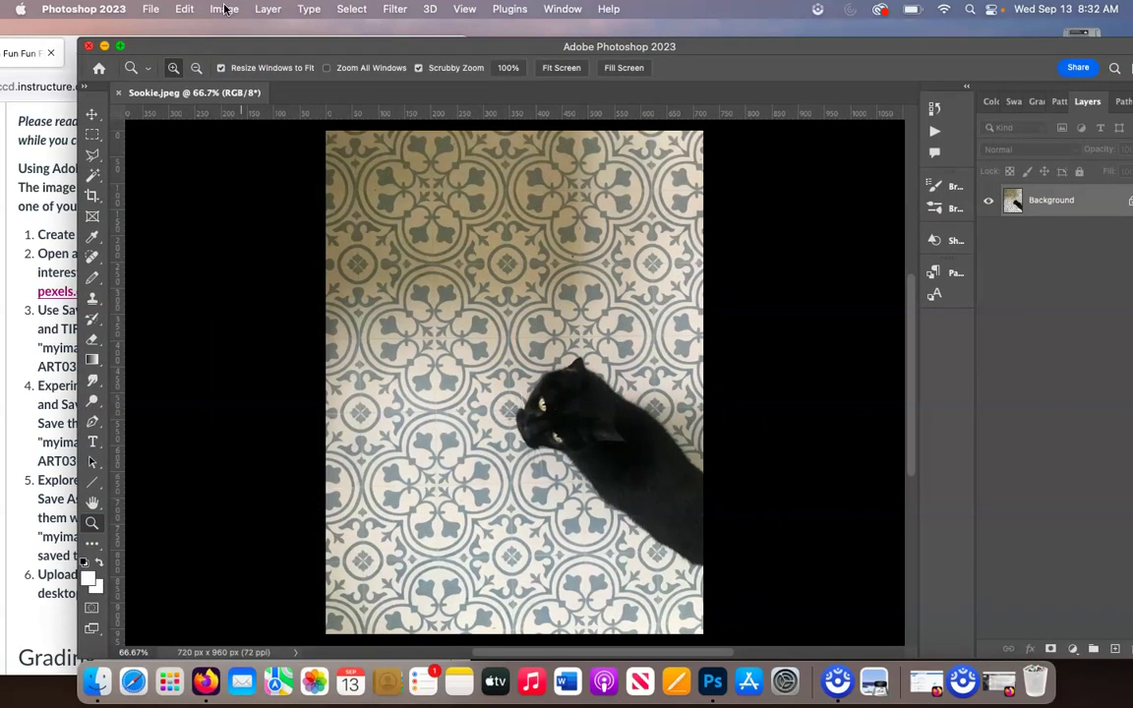
Apply an image size with a resolution of 72 pixels/inch and Resample enabled on Automatic.
click(225, 9)
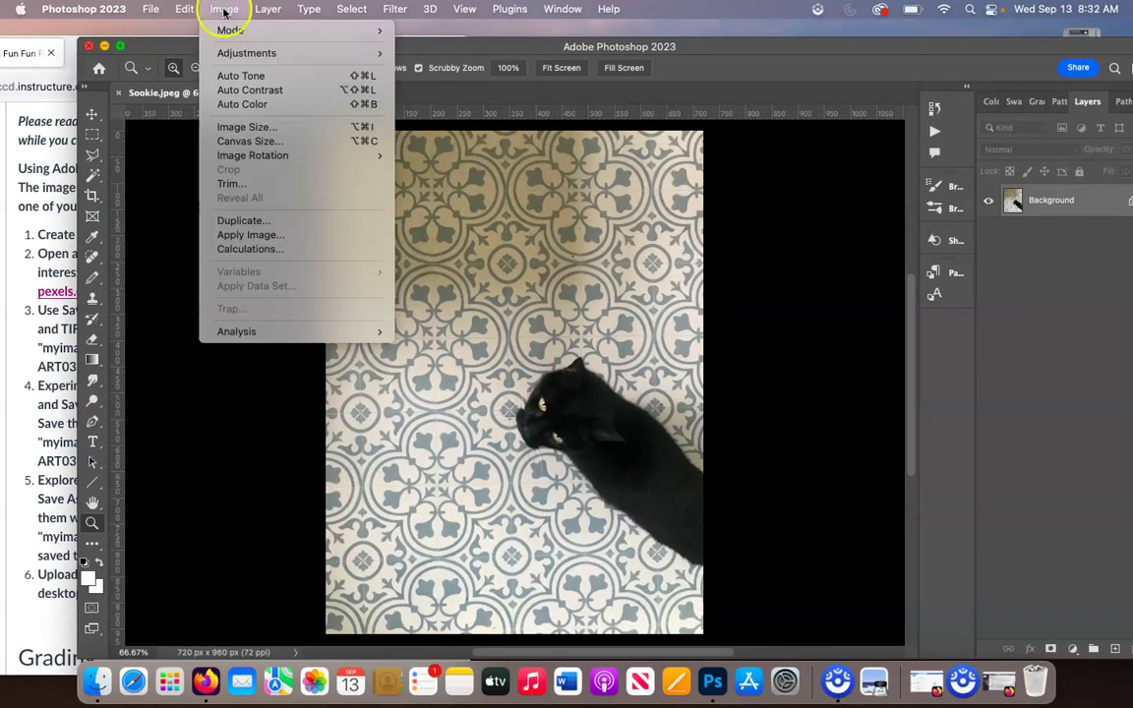
click(219, 127)
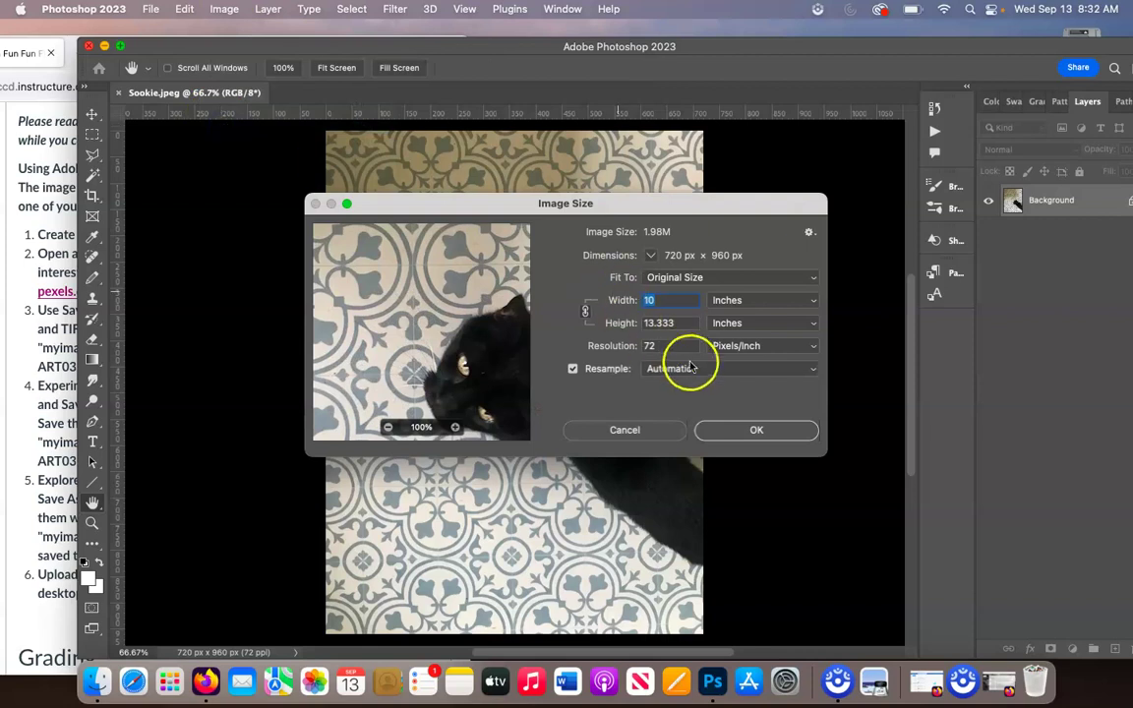
click(665, 346)
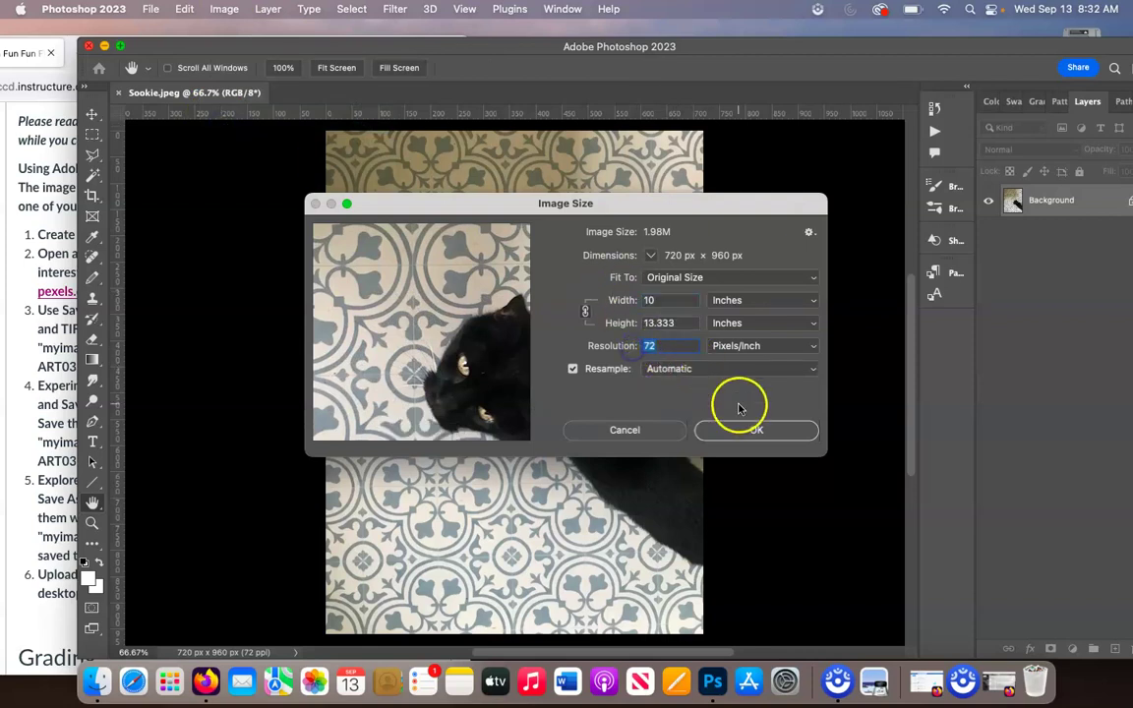
click(650, 346)
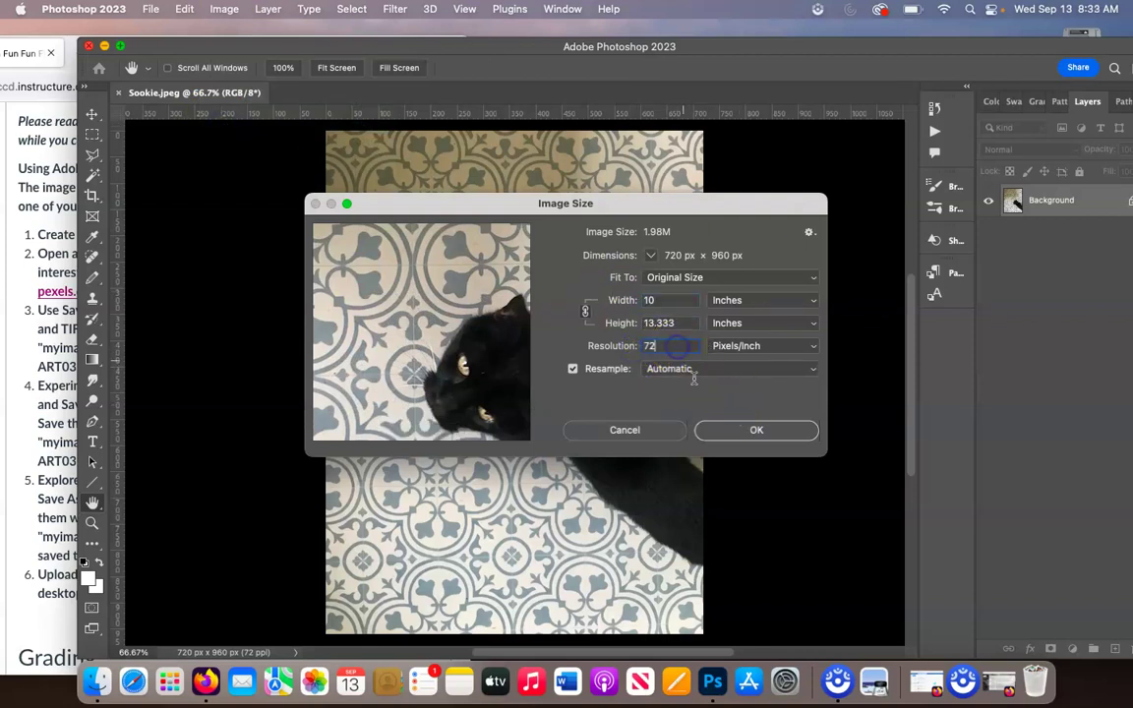
key(super+a)
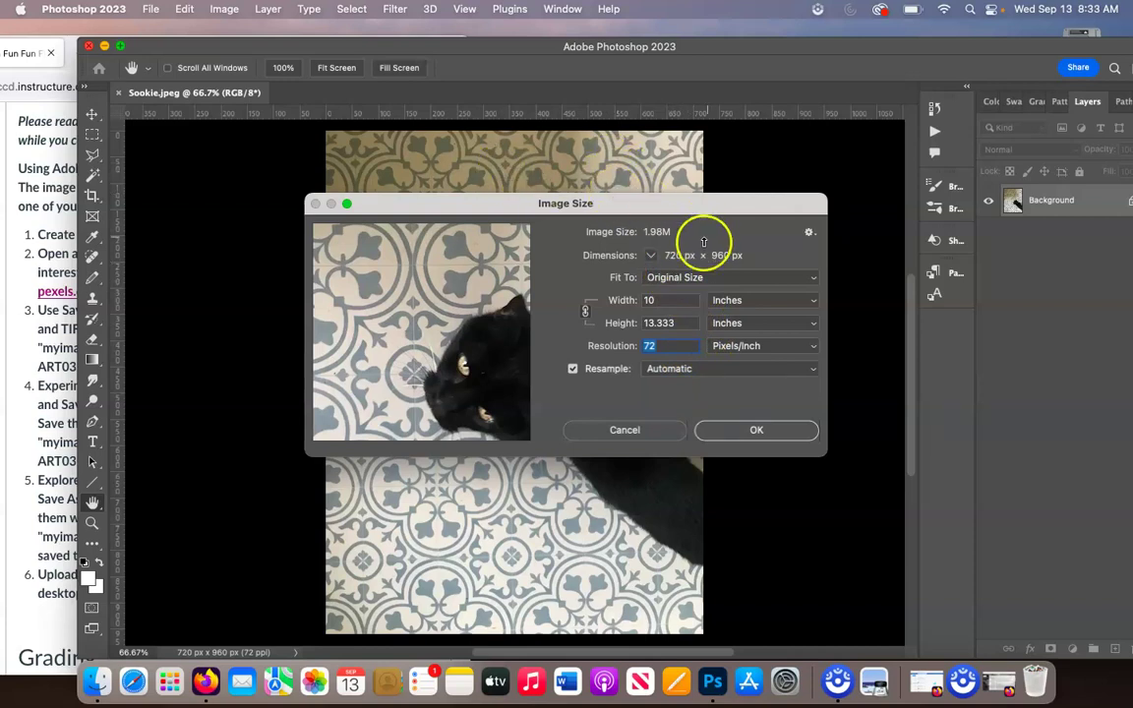
click(572, 370)
click(573, 370)
click(799, 368)
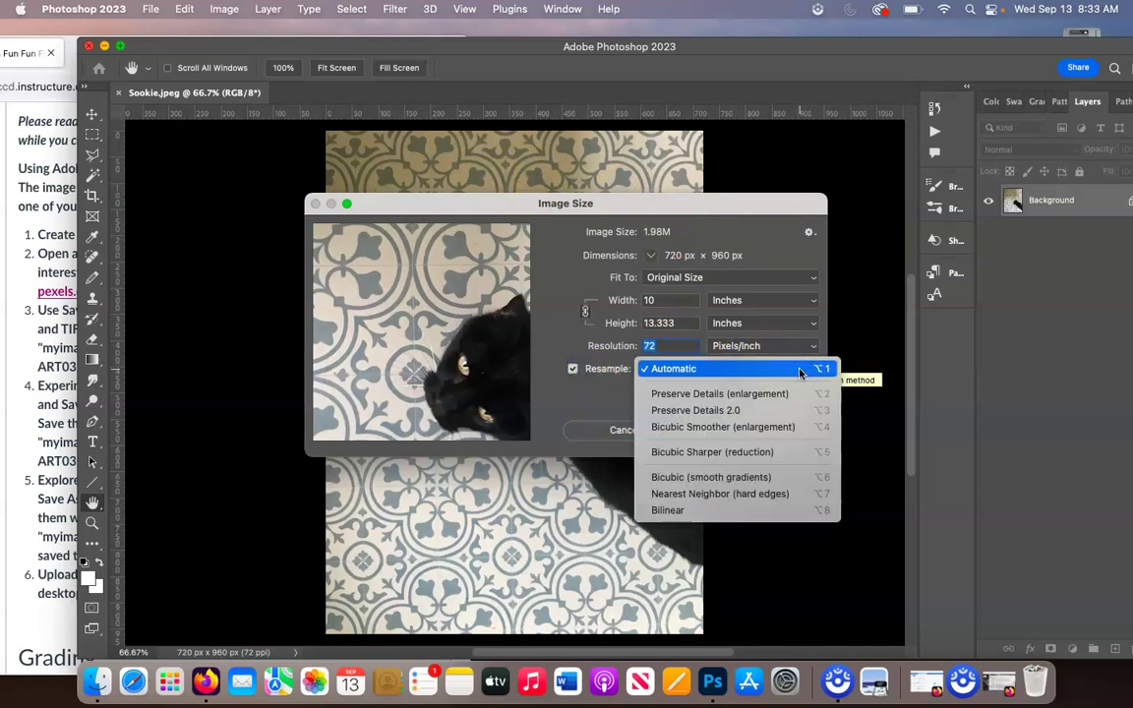
click(798, 370)
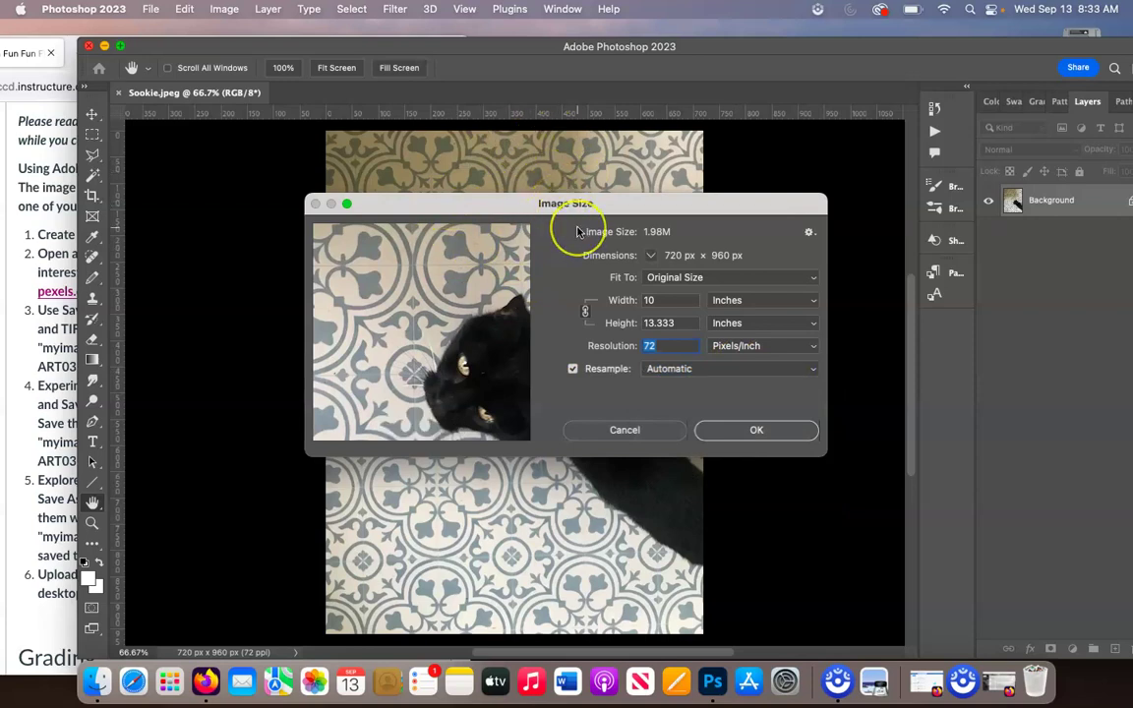
click(735, 430)
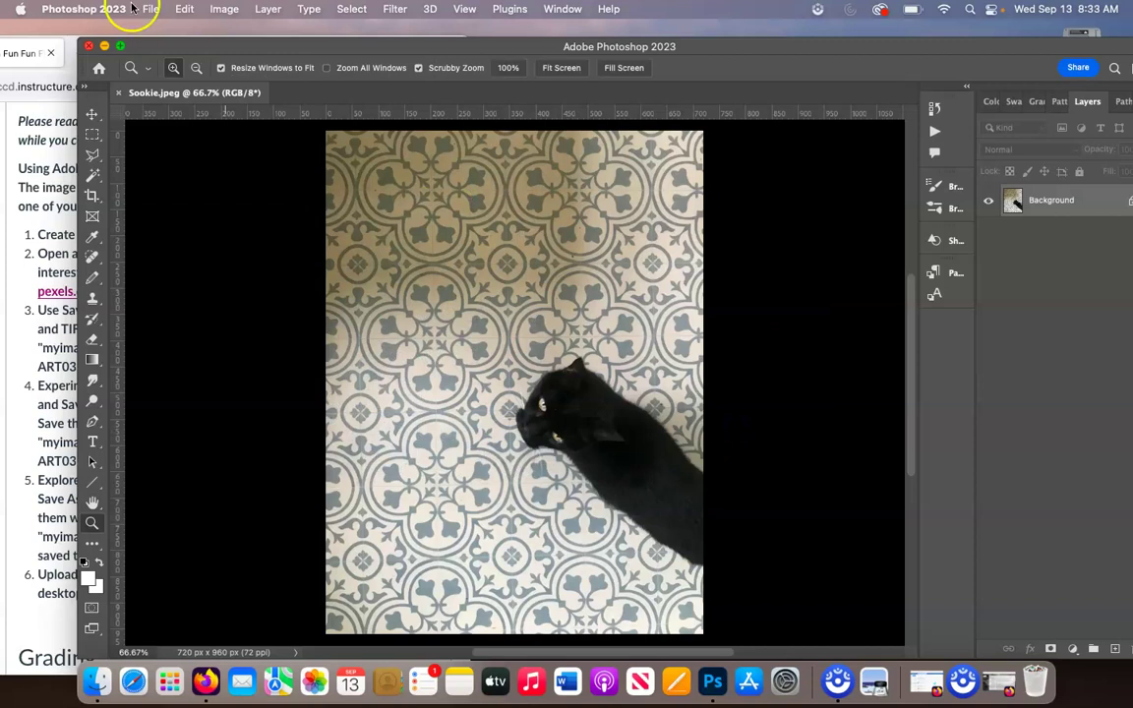
Save the image in JPEG format as Sookie_72dpi.jpg in the ART032 folder.
click(150, 9)
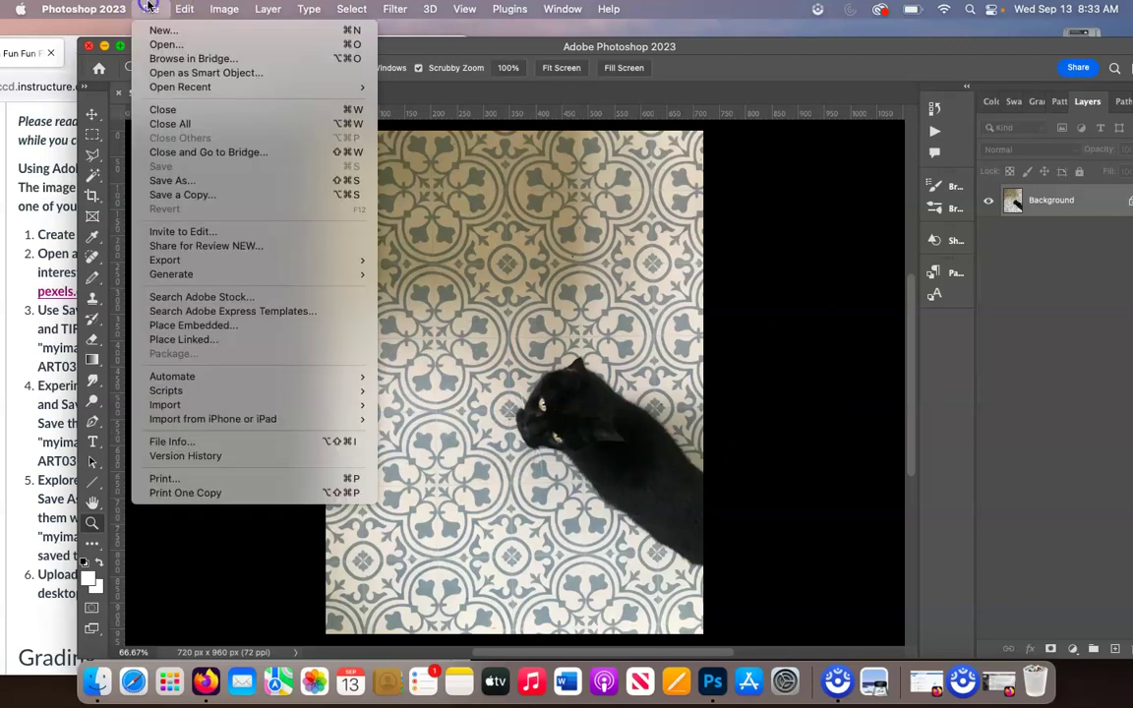
click(185, 182)
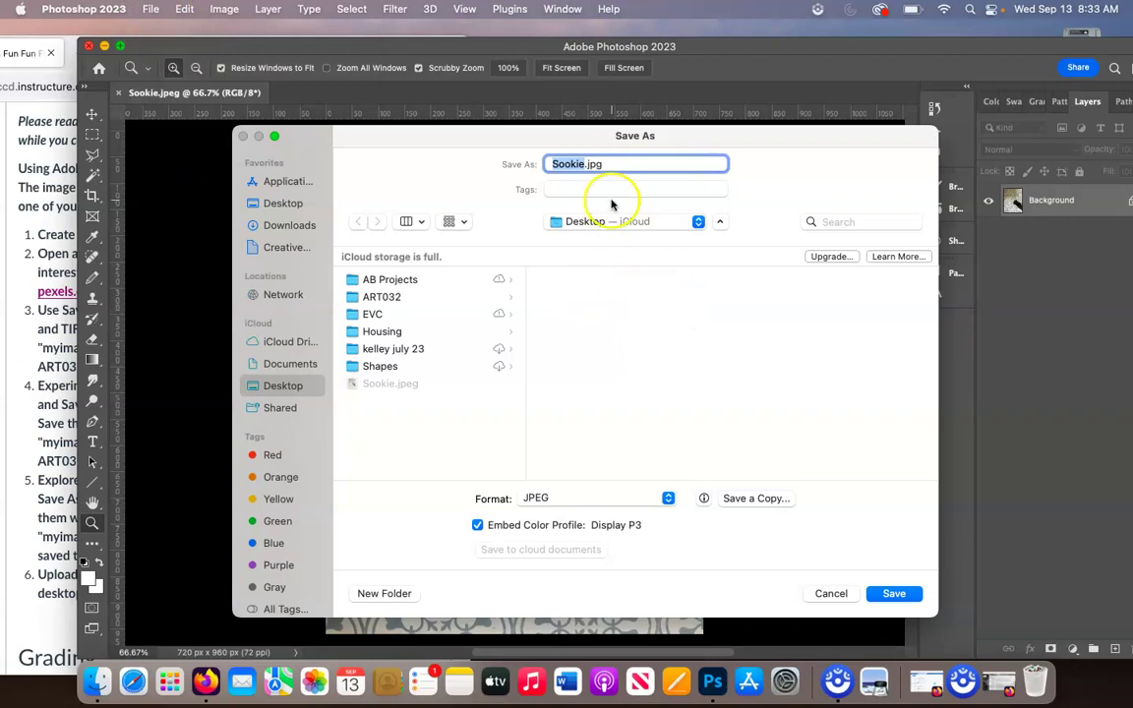
click(404, 298)
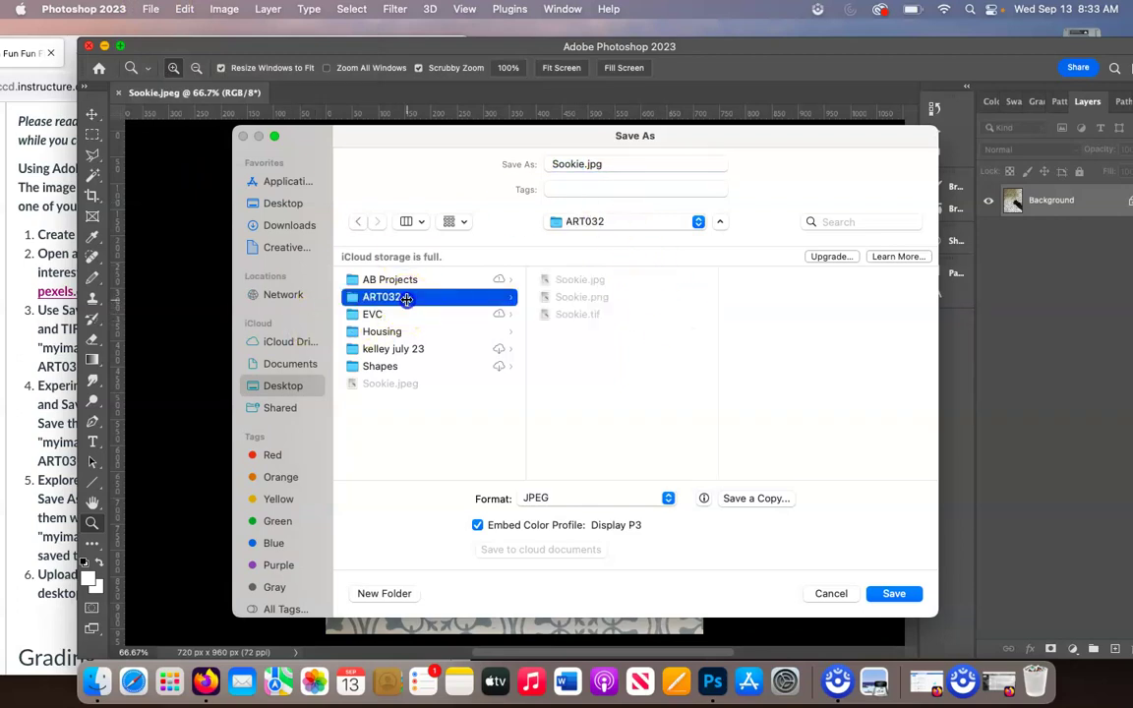
click(581, 164)
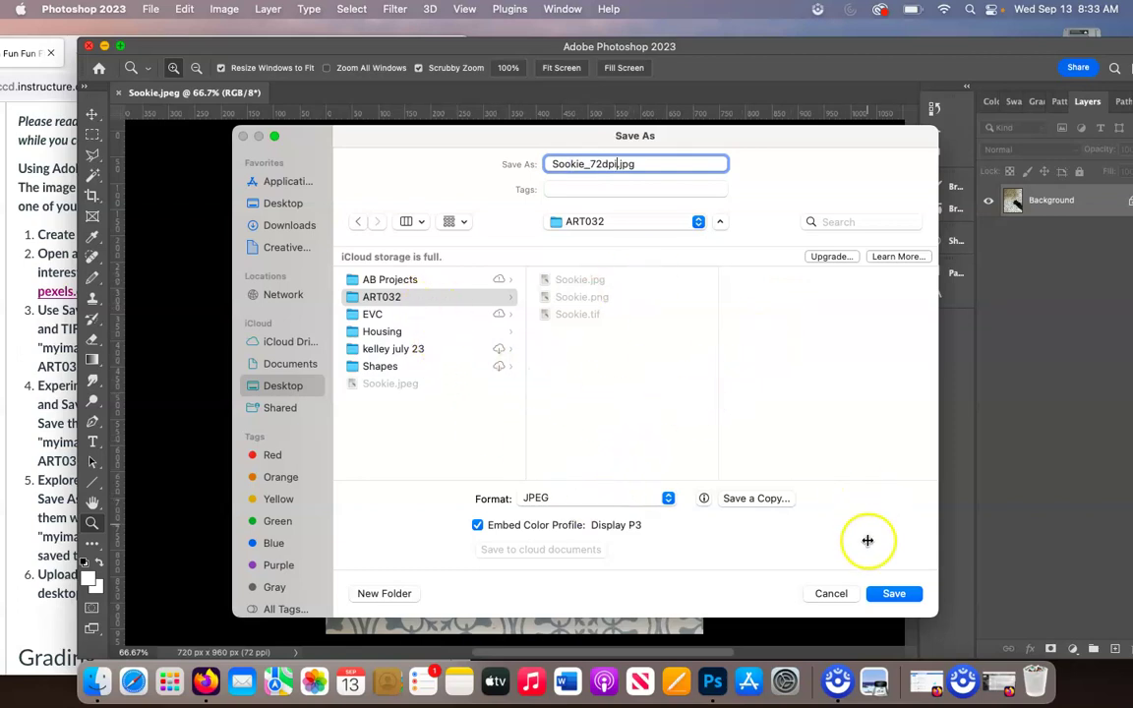
click(893, 593)
click(656, 173)
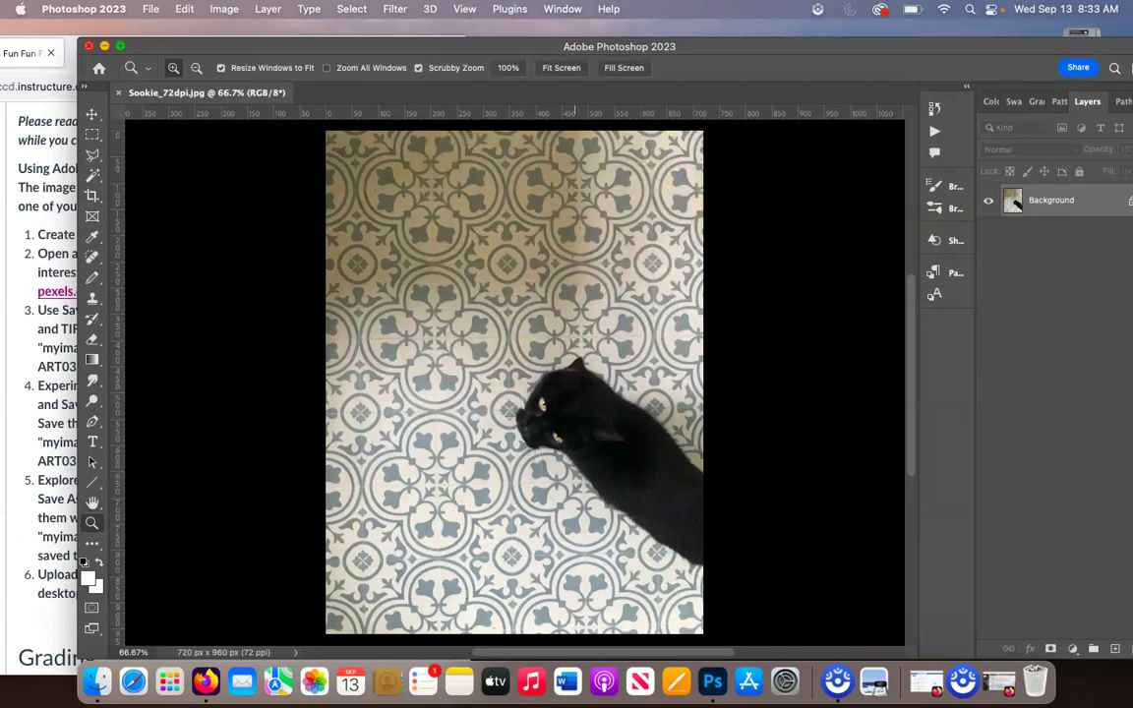
Resample the image to 150 pixels/inch with Resample on Automatic, examining the enlarged preview before applying the size.
click(224, 9)
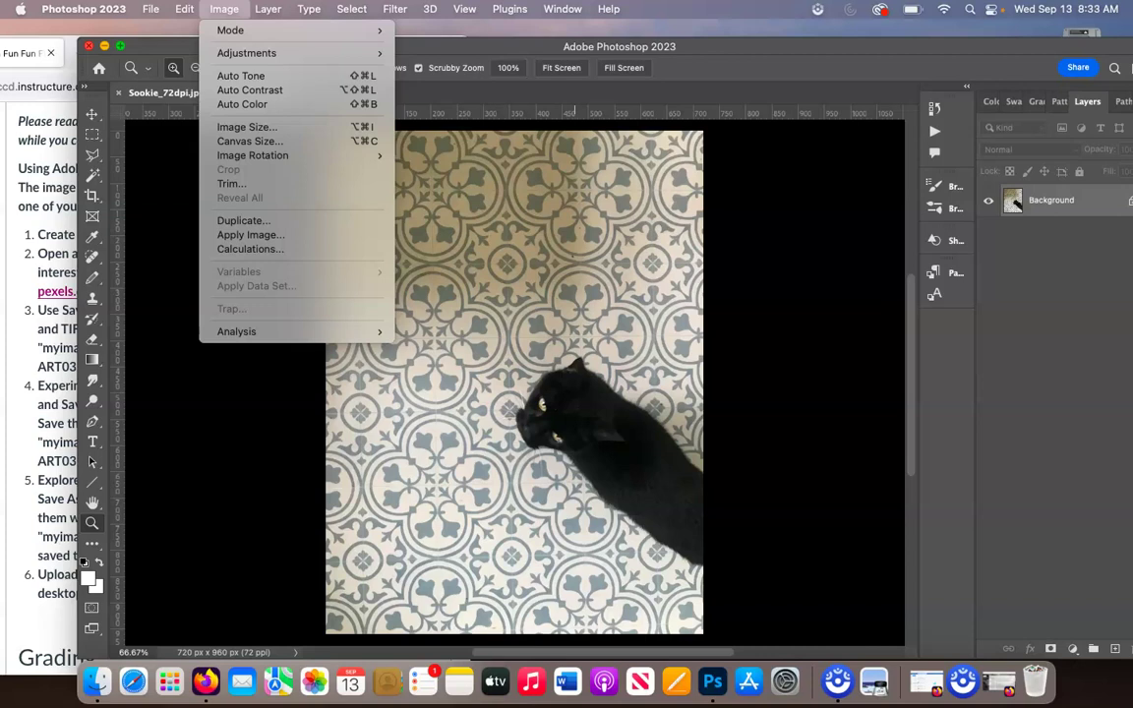
click(257, 127)
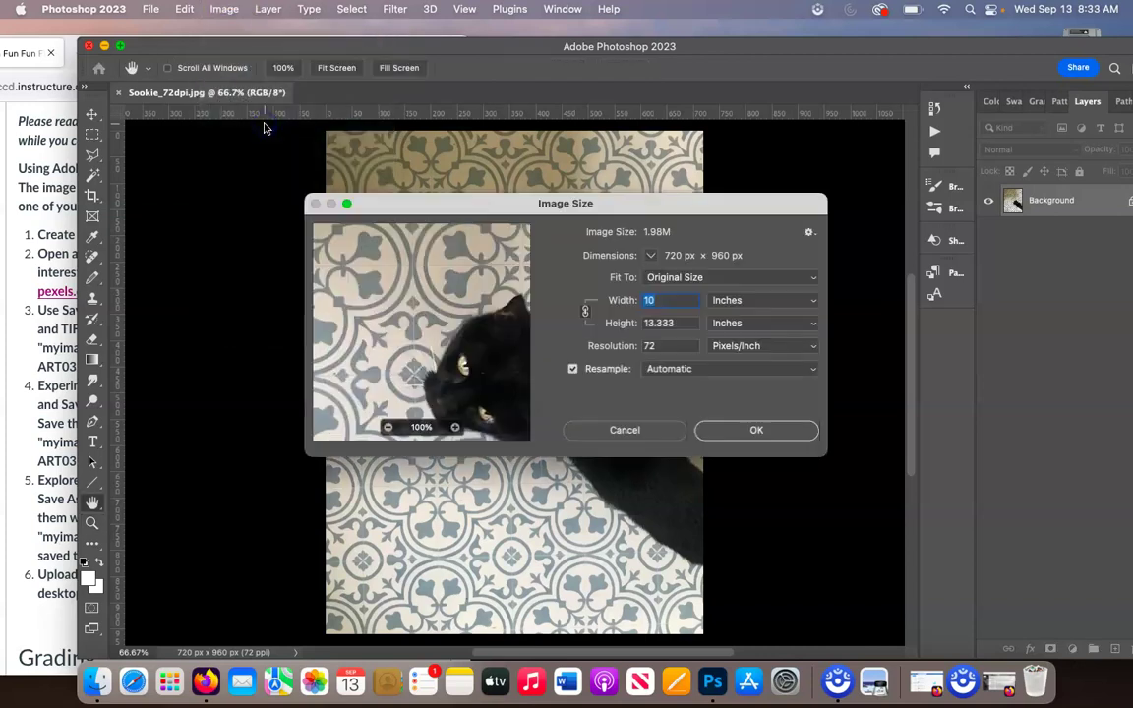
double_click(665, 345)
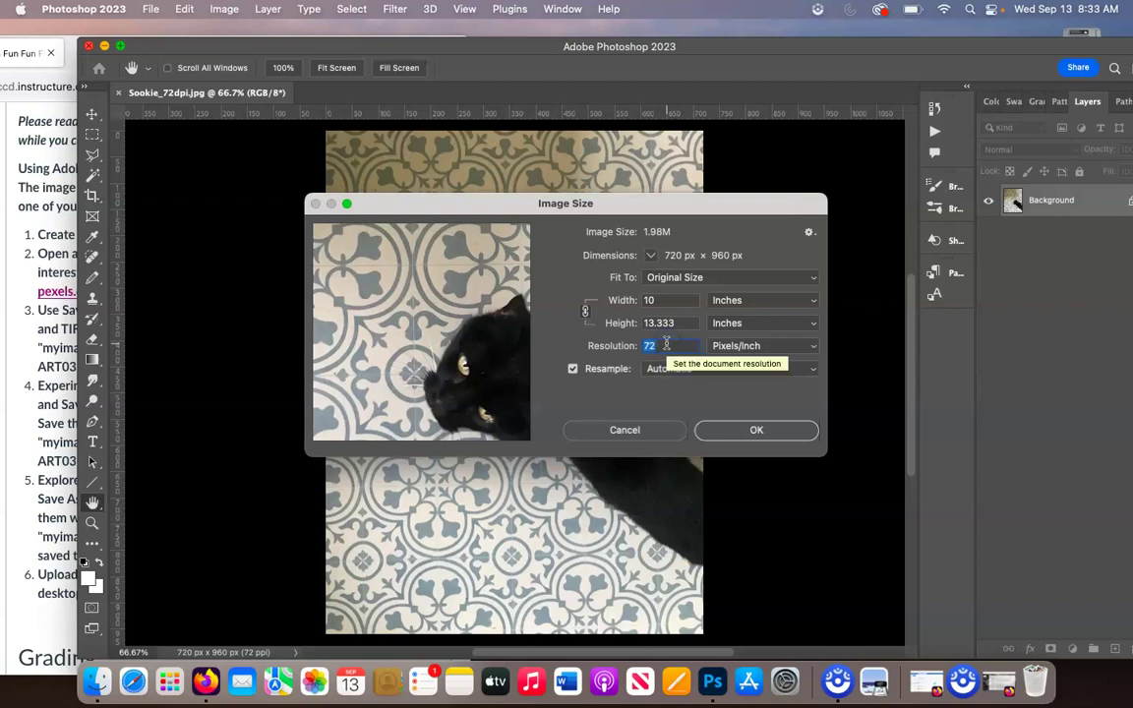
text(150)
click(640, 371)
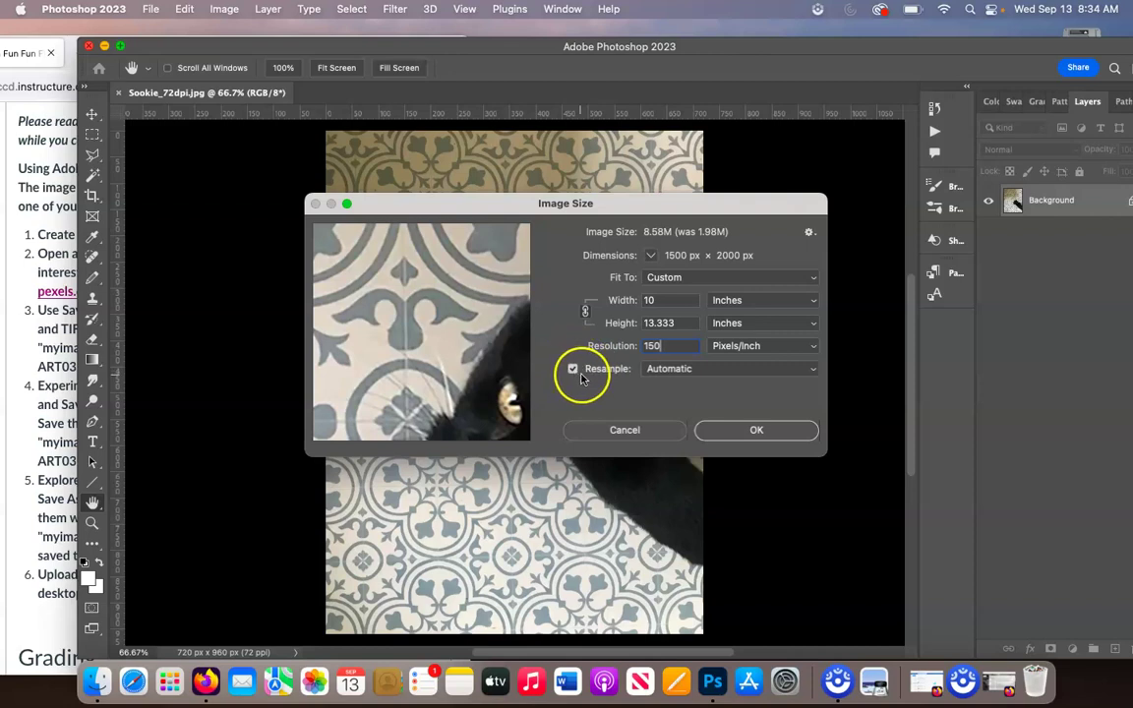
mouse_move(449, 295)
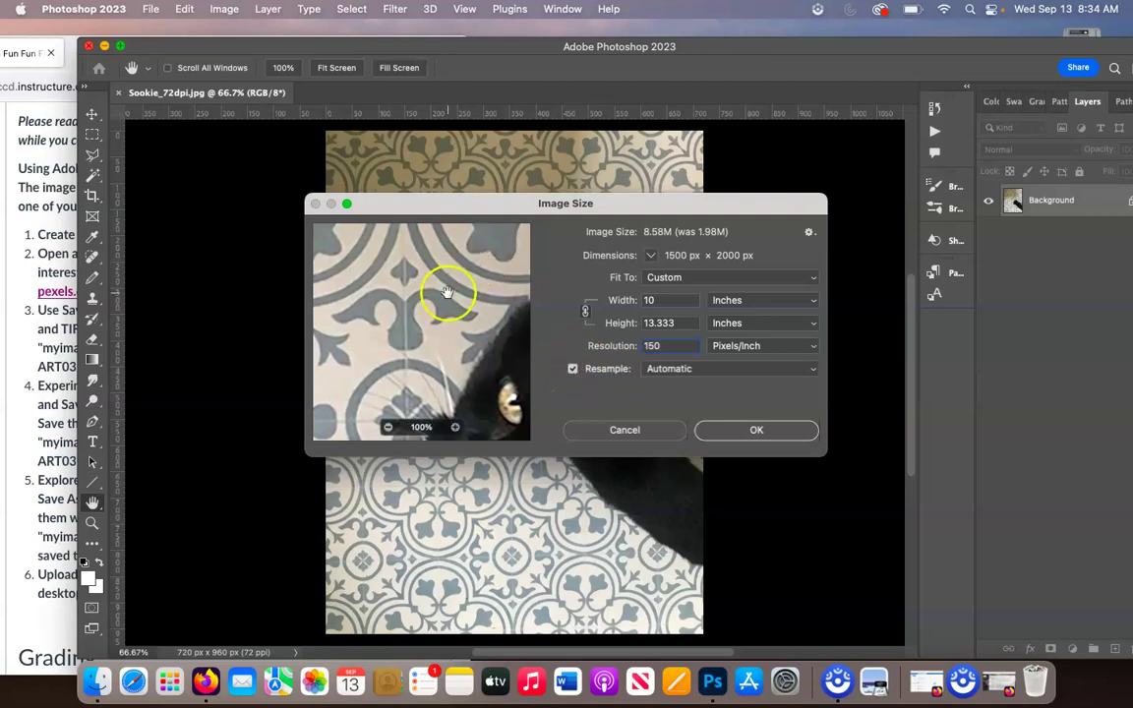
click(455, 427)
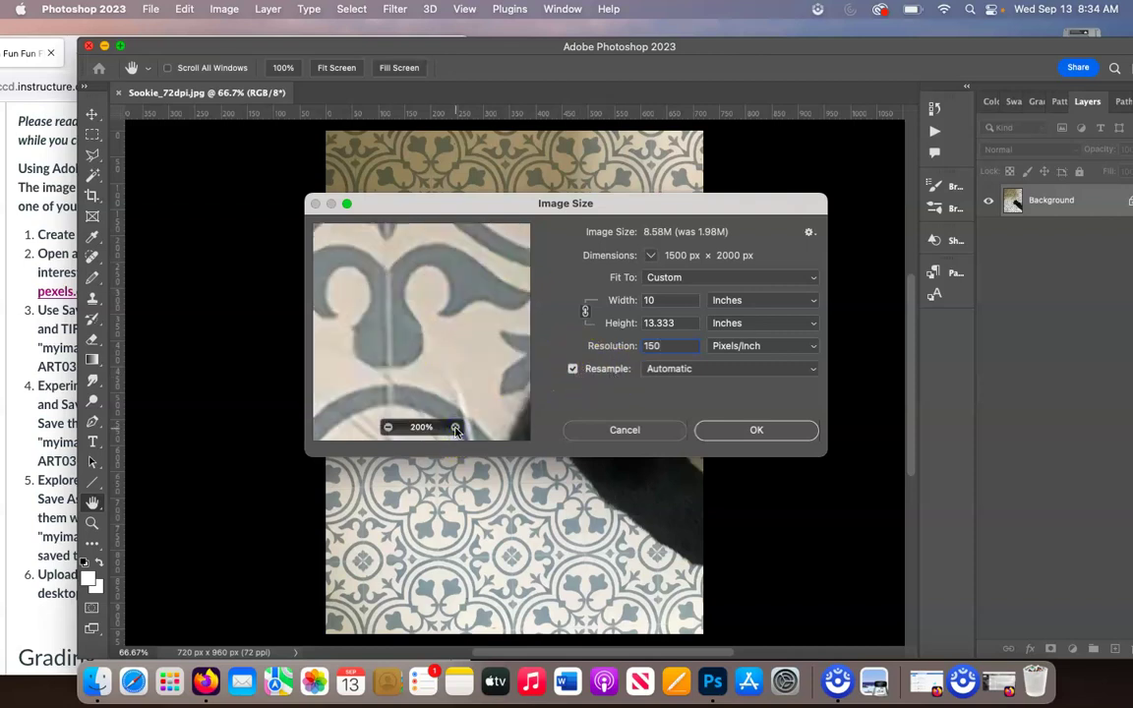
click(455, 427)
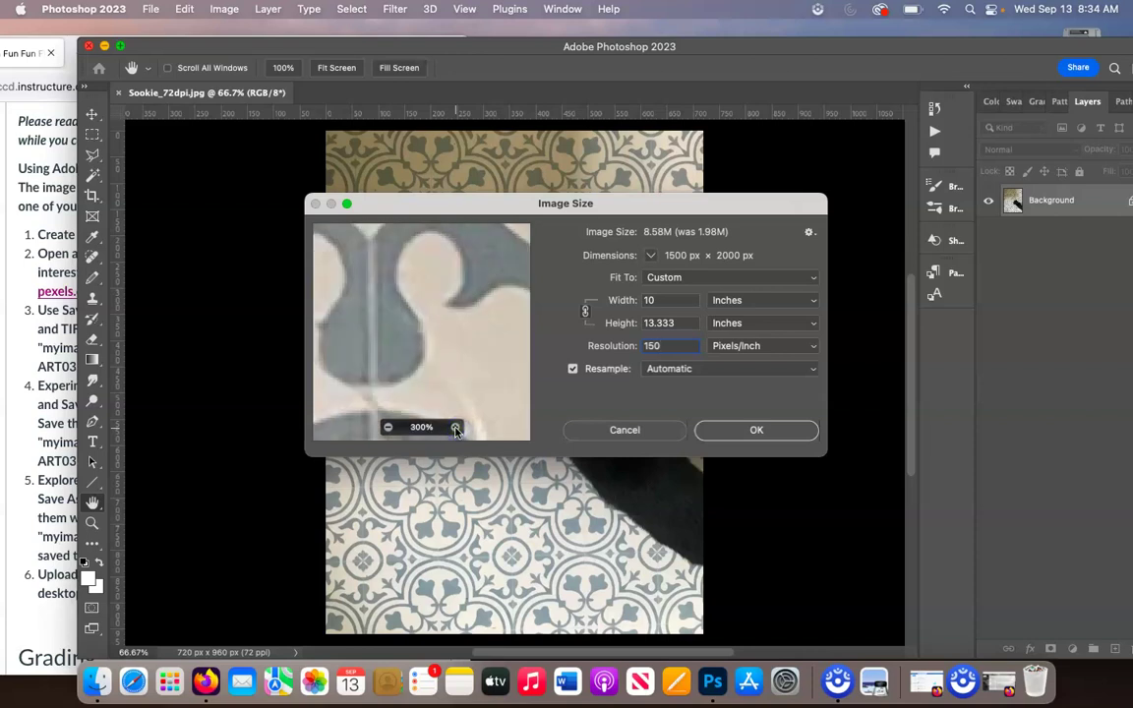
click(455, 428)
click(456, 427)
click(387, 428)
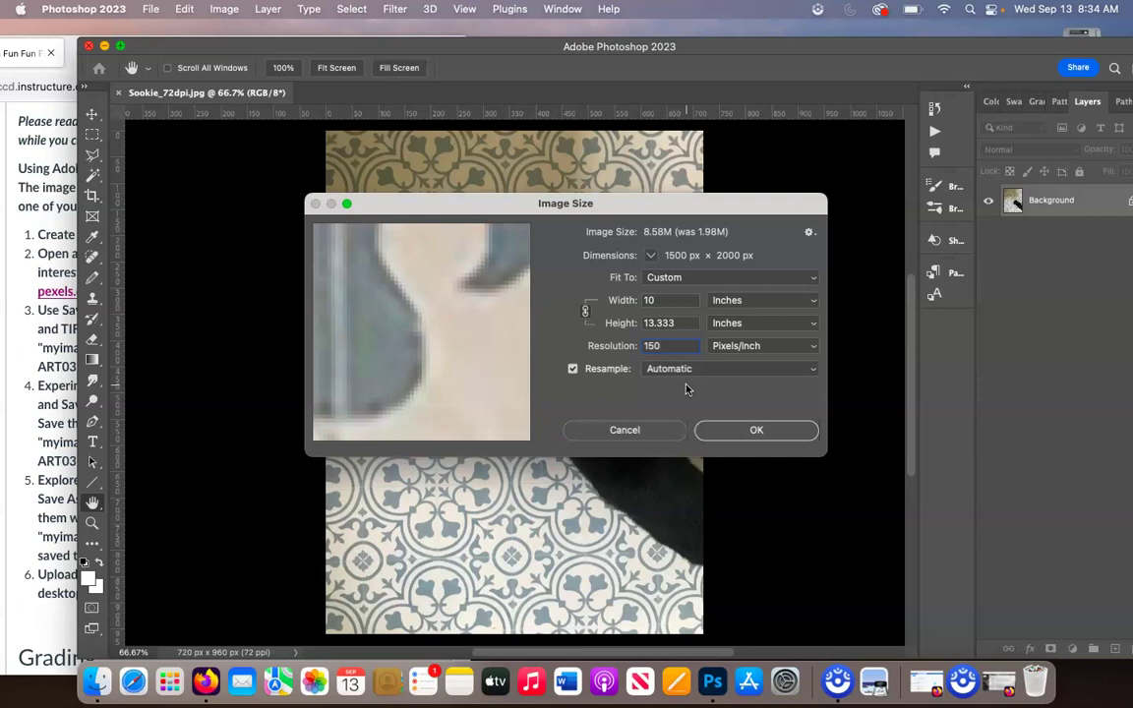
click(757, 431)
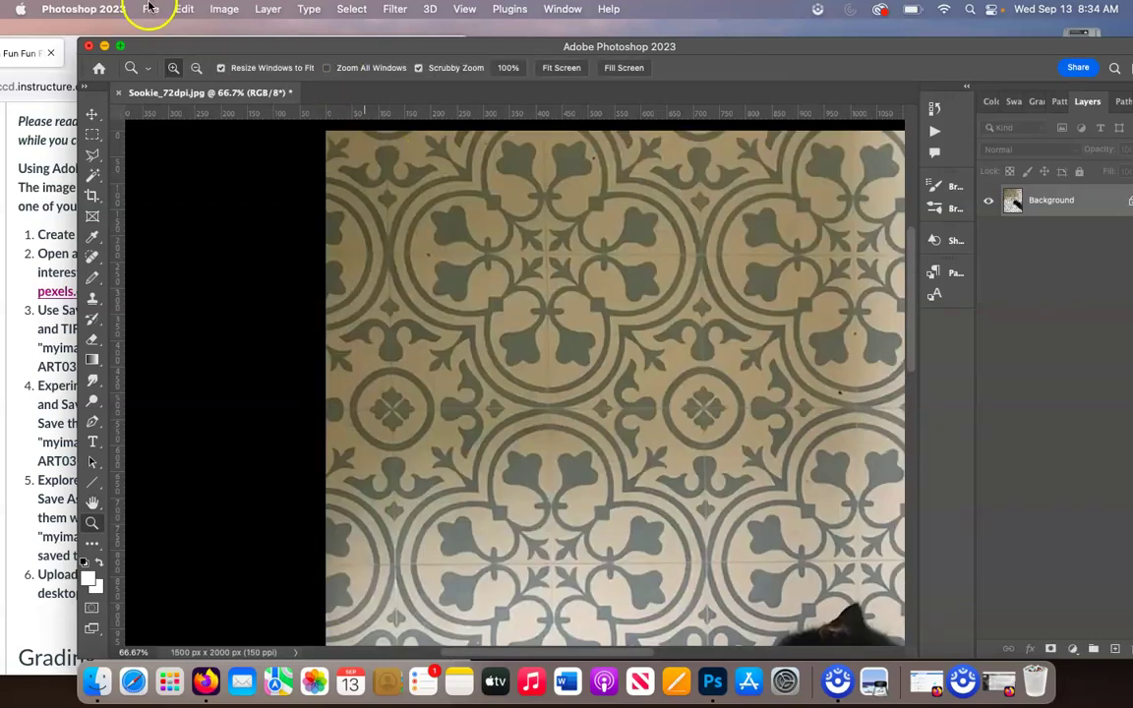
Save the image in the ART032 folder as Sookie_150dpi.jpg in JPEG format with Maximum quality 12.
click(151, 8)
click(183, 184)
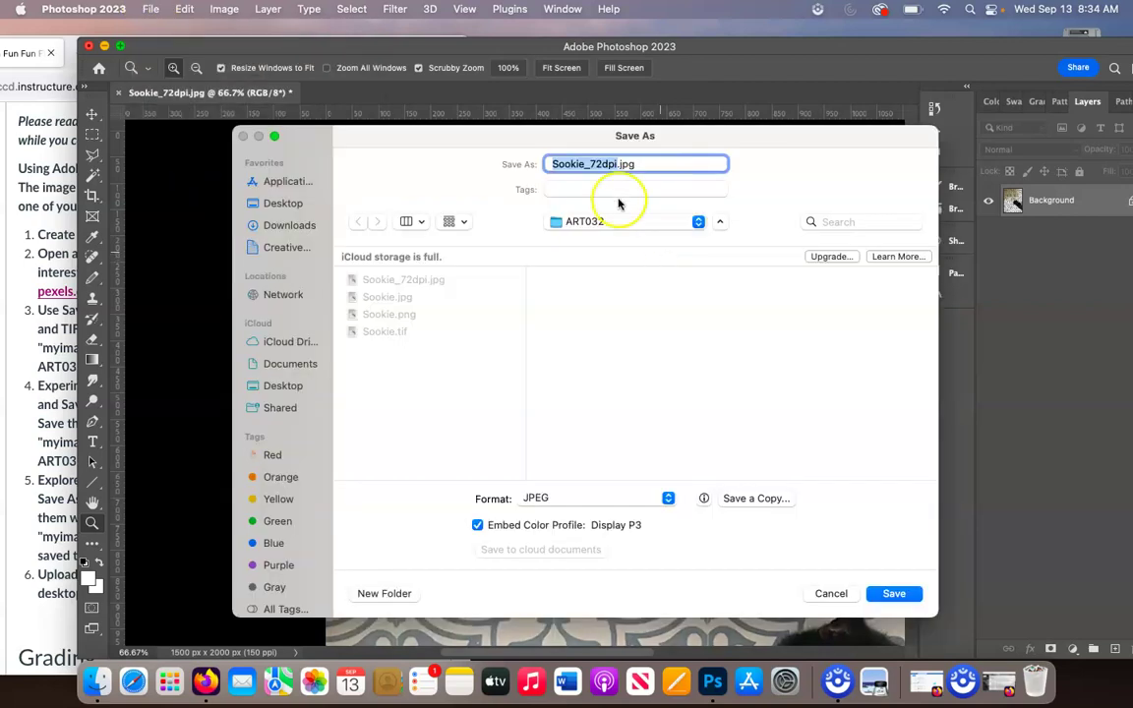
click(601, 164)
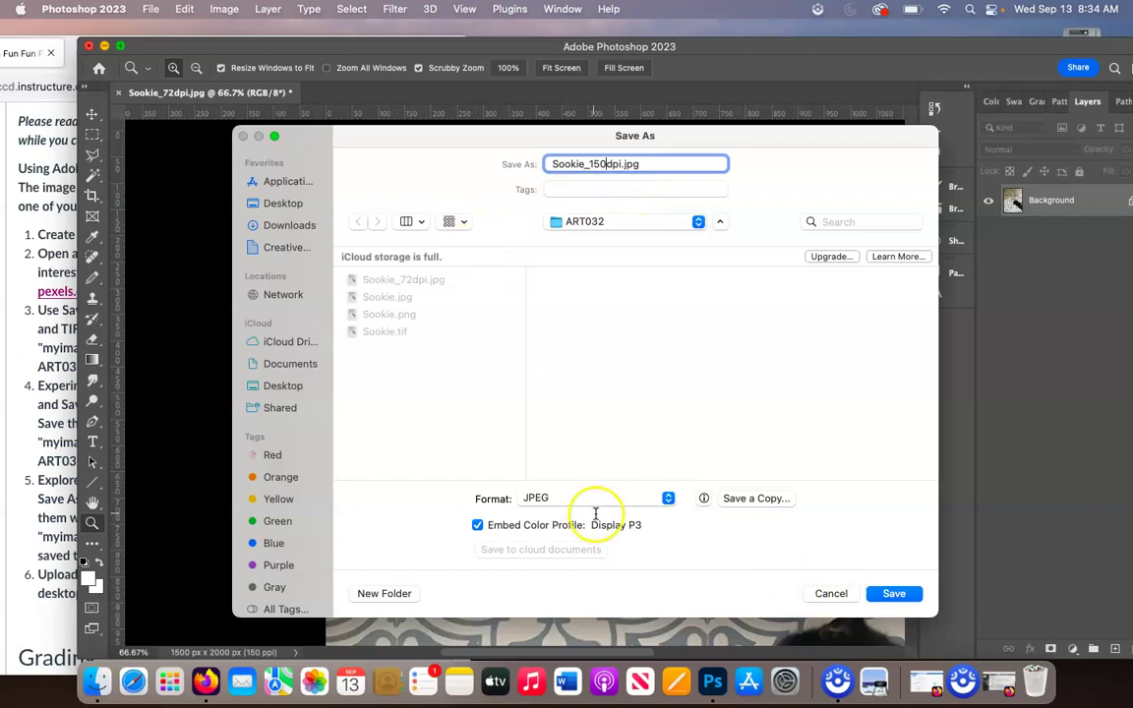
click(893, 594)
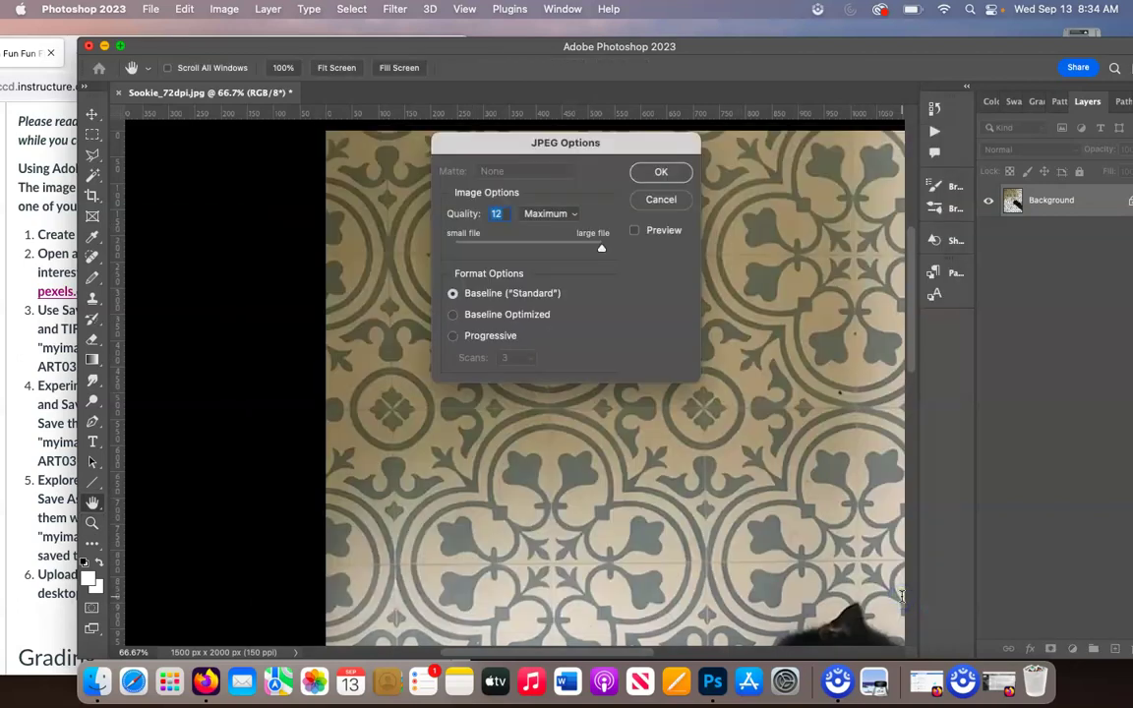
click(660, 172)
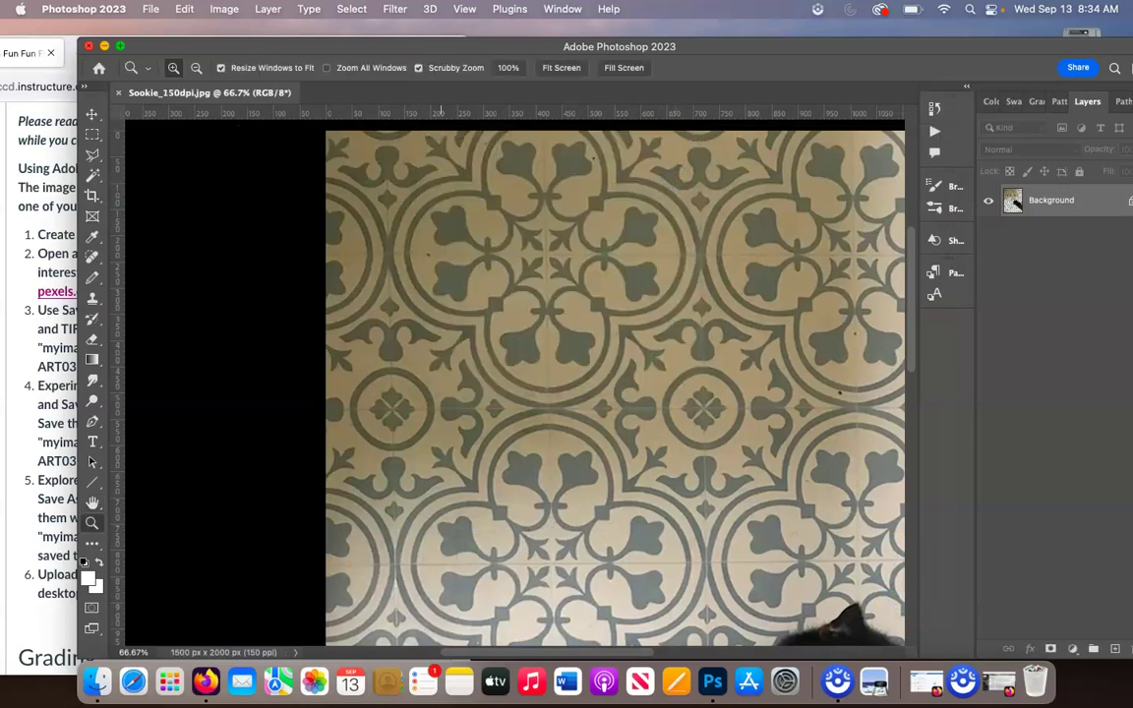
Resample the image to 300 pixels/inch with Resample on Automatic, comparing the enlarged preview before applying the size.
click(224, 7)
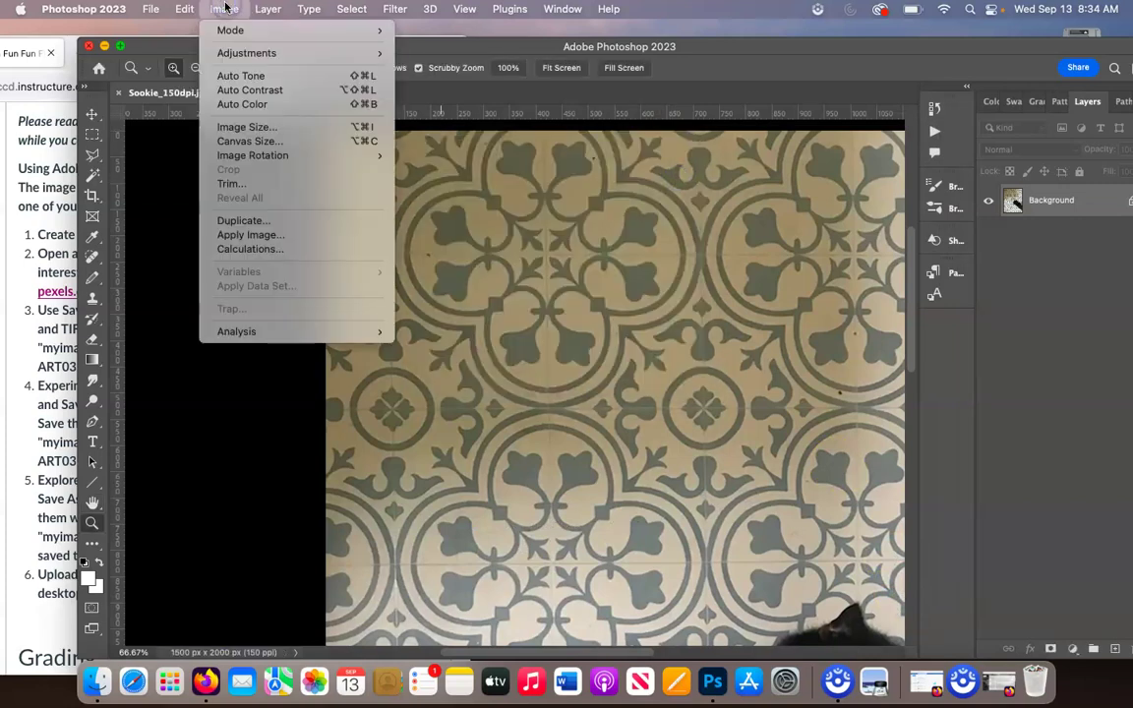
click(264, 126)
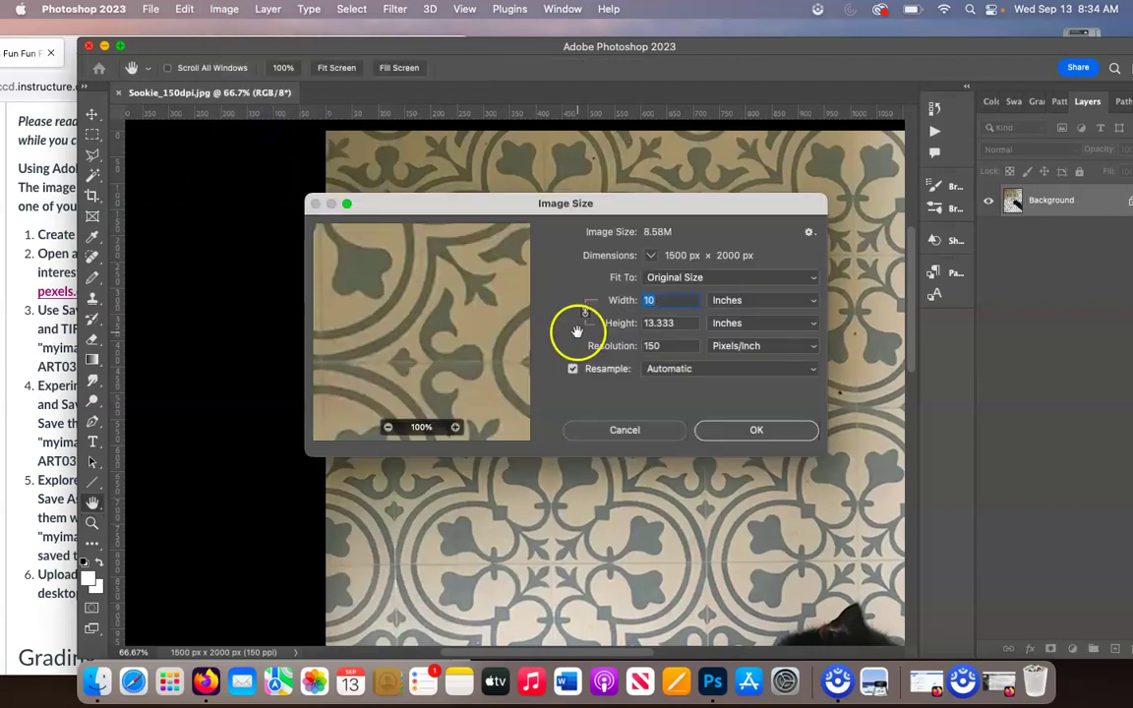
click(454, 428)
click(455, 427)
click(454, 427)
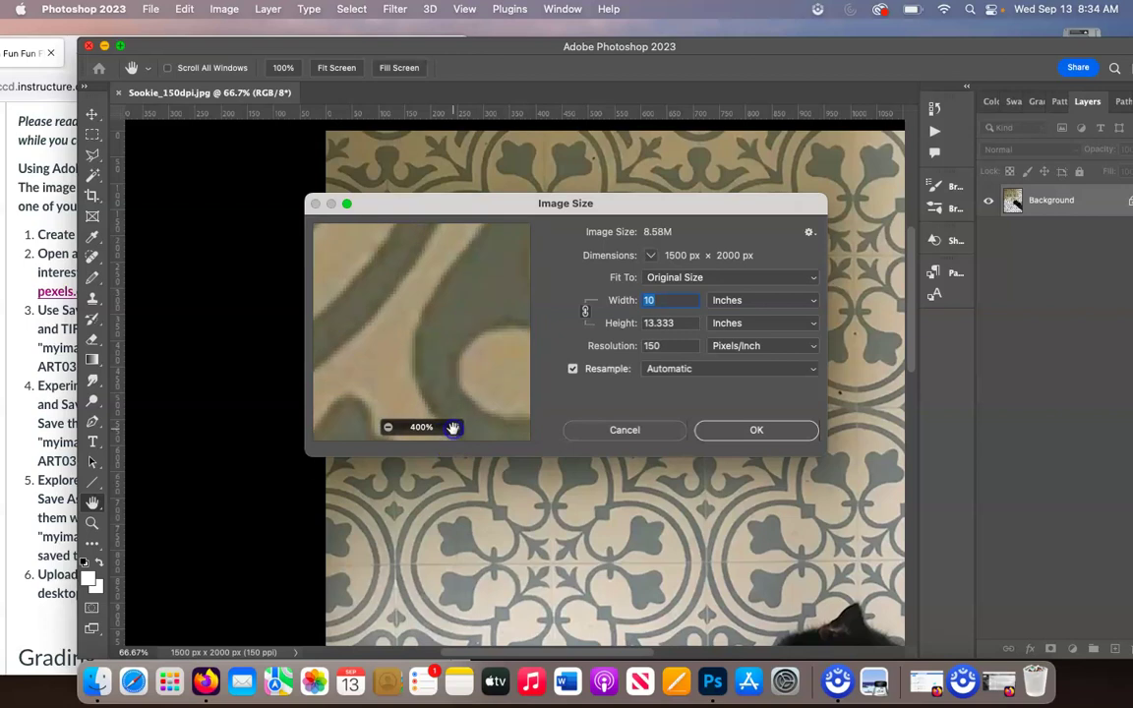
double_click(664, 345)
text(3)
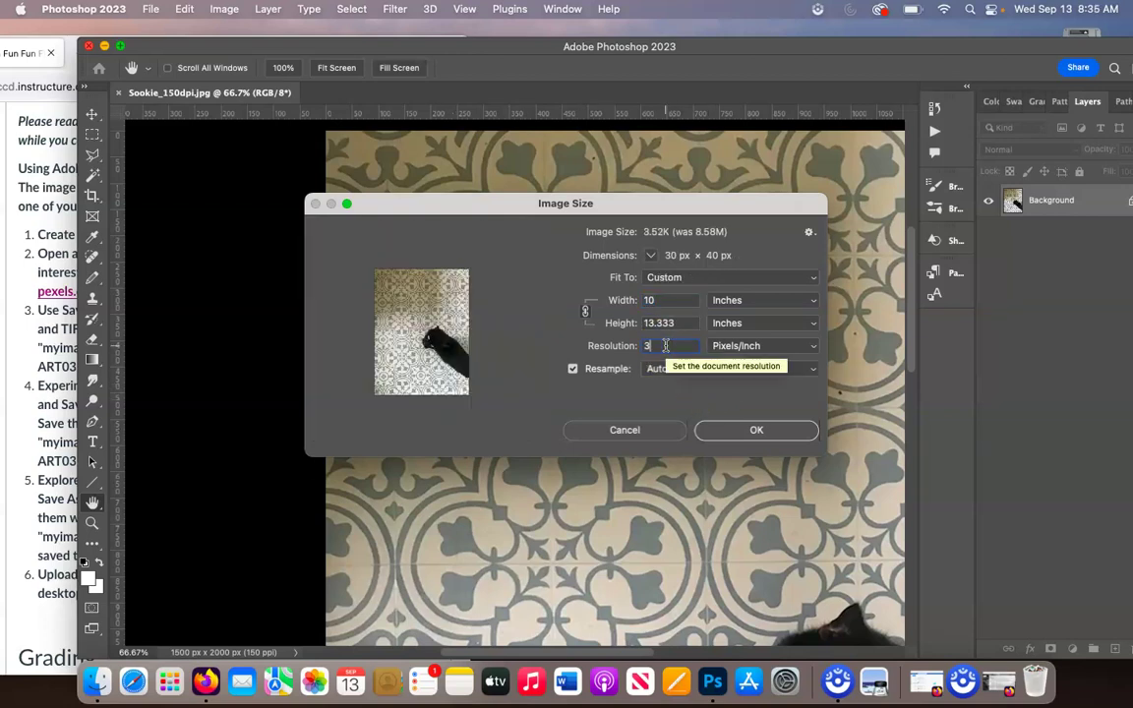
text(00)
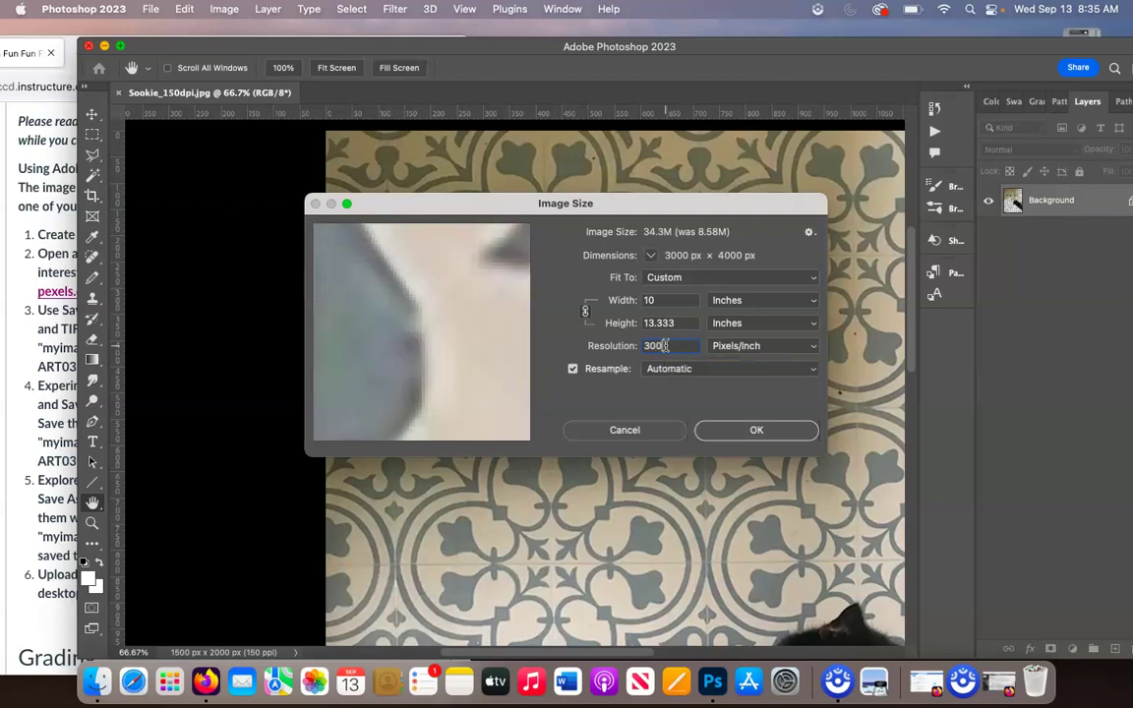
drag(362, 239, 407, 417)
click(760, 433)
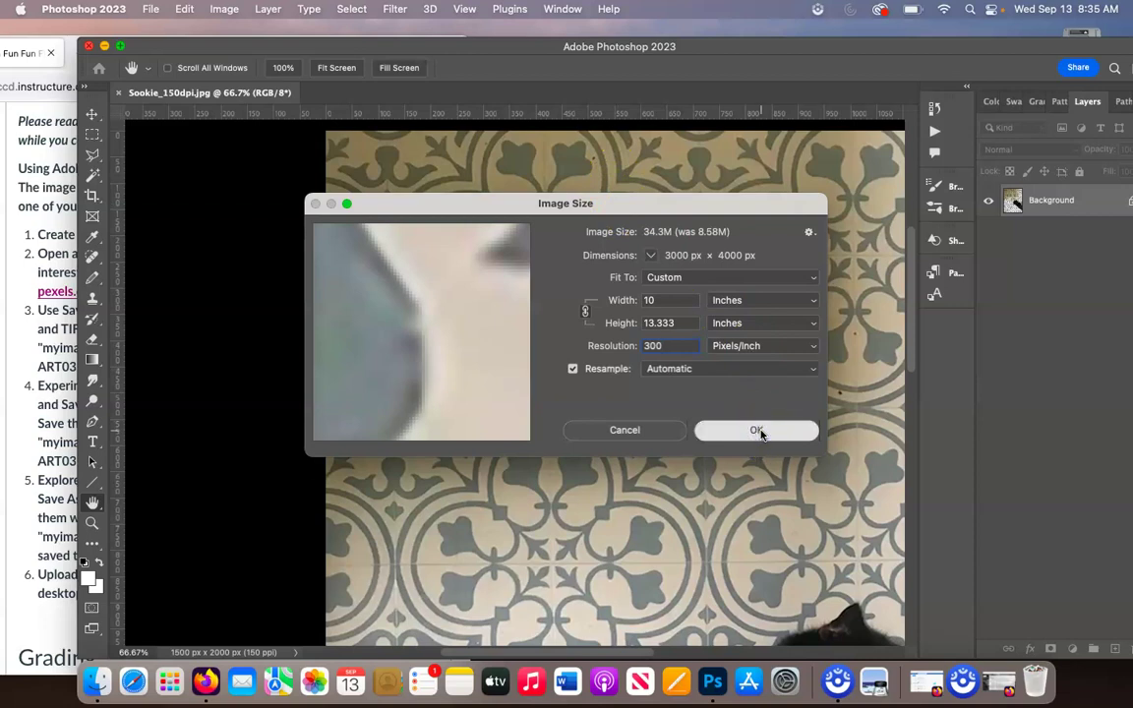
click(756, 431)
Save the image in the ART032 folder as Sookie_300dpi.jpg in JPEG format with Maximum quality 12.
key(z)
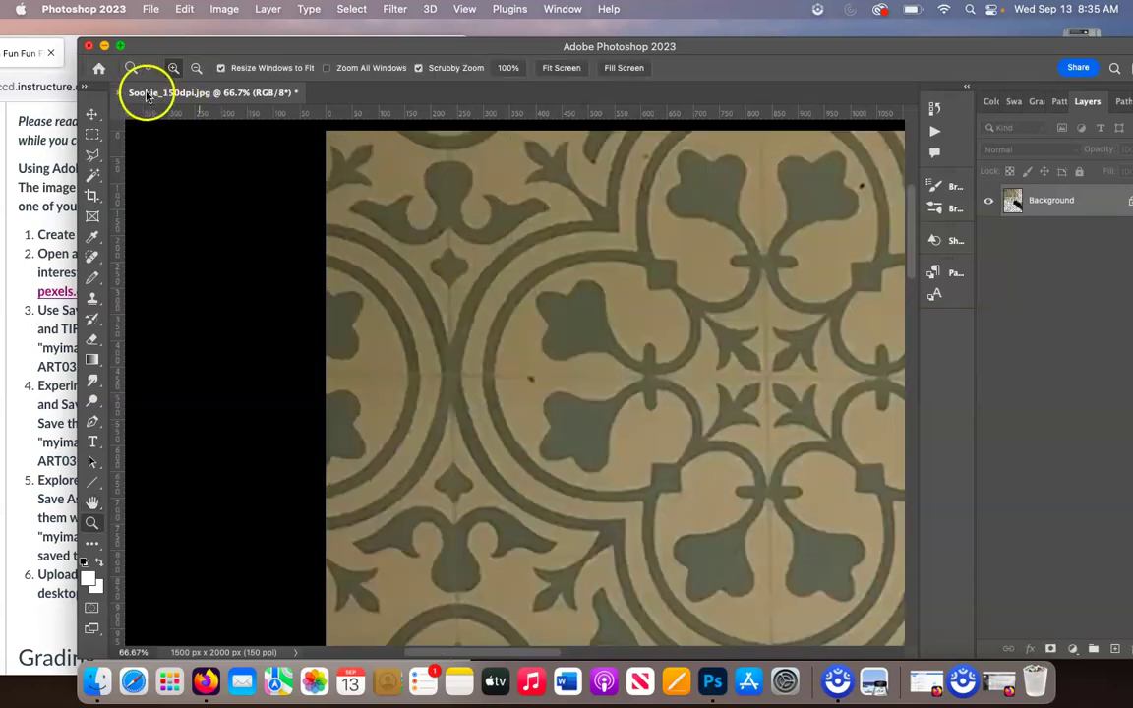
alt+click(539, 298)
drag(539, 298, 540, 298)
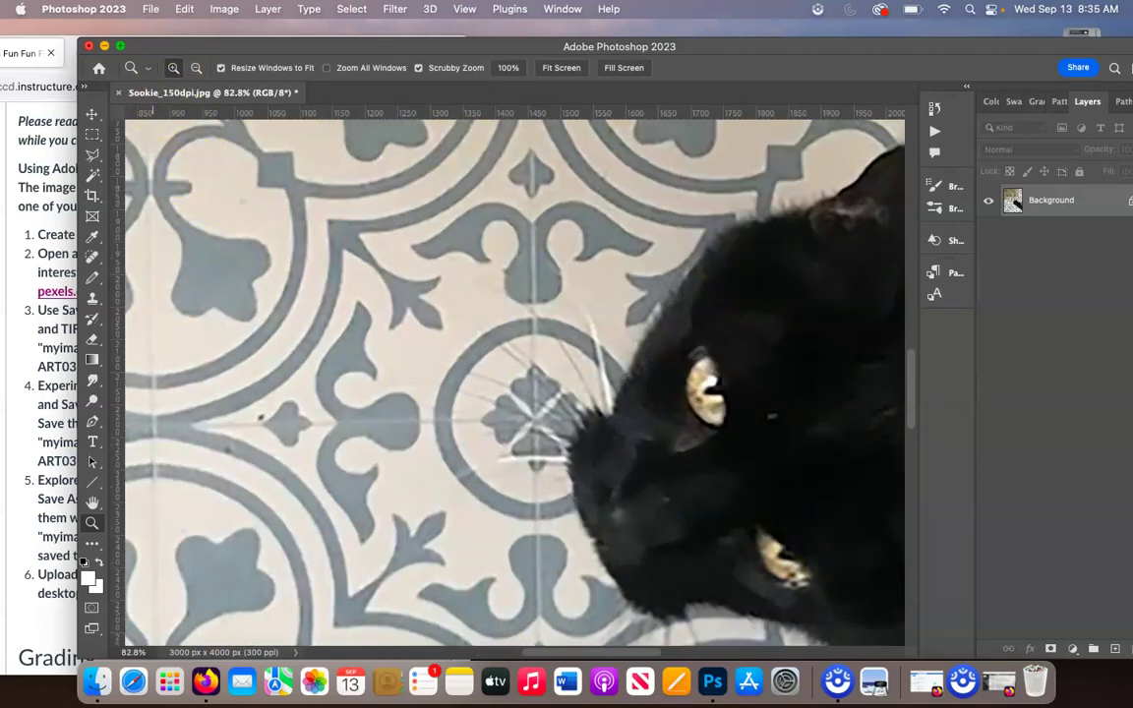
click(150, 9)
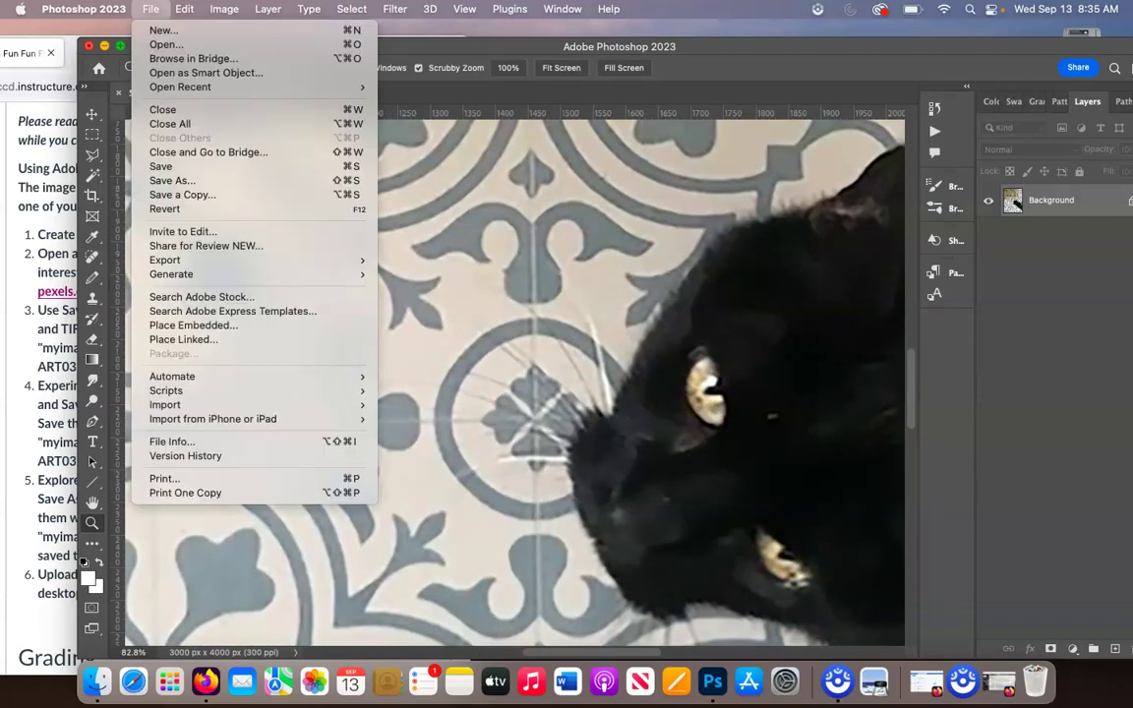
click(182, 180)
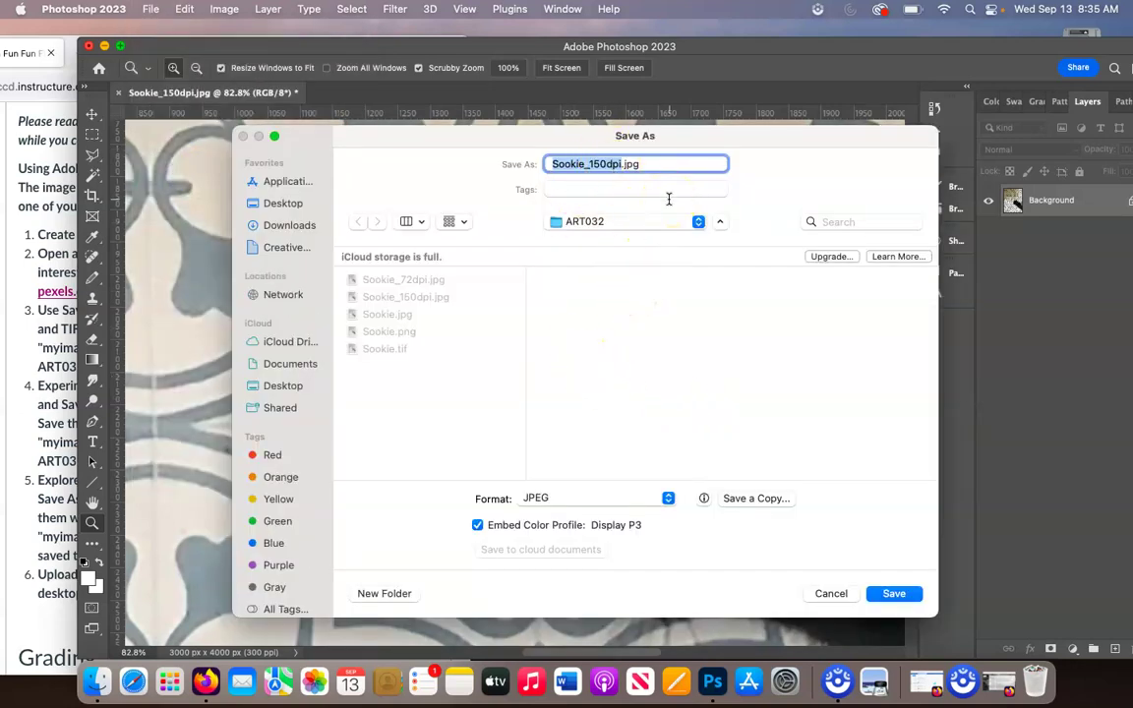
drag(606, 164, 594, 164)
key(BackSpace)
key(BackSpace)
text(300)
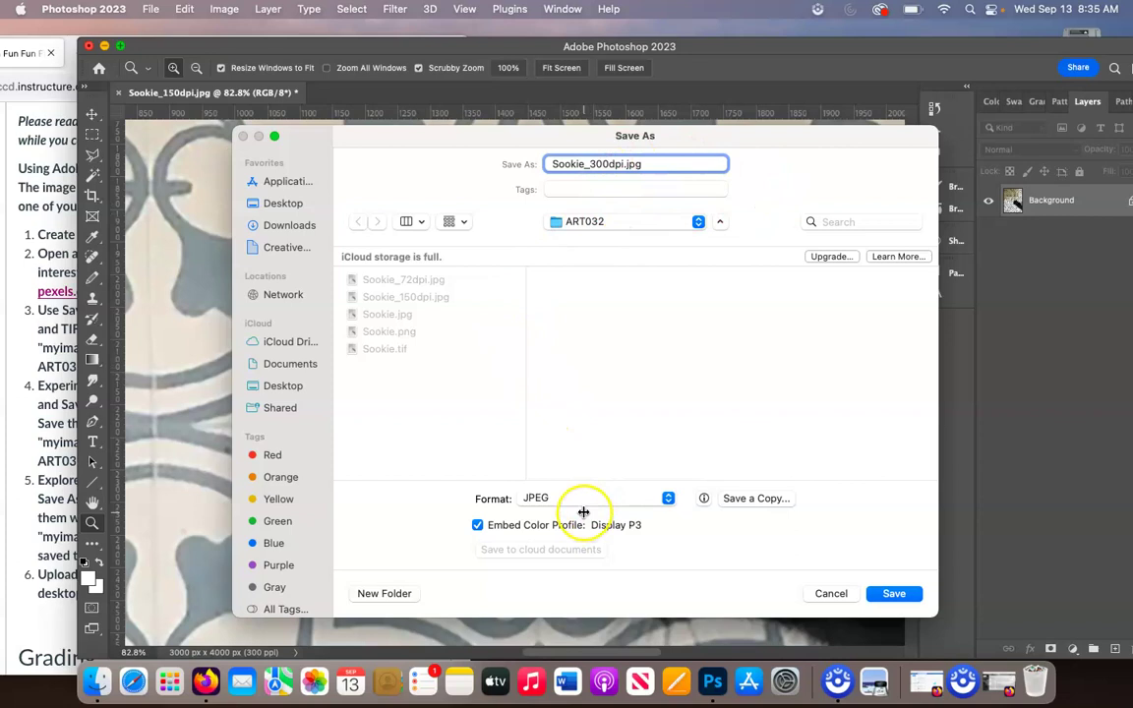
click(895, 594)
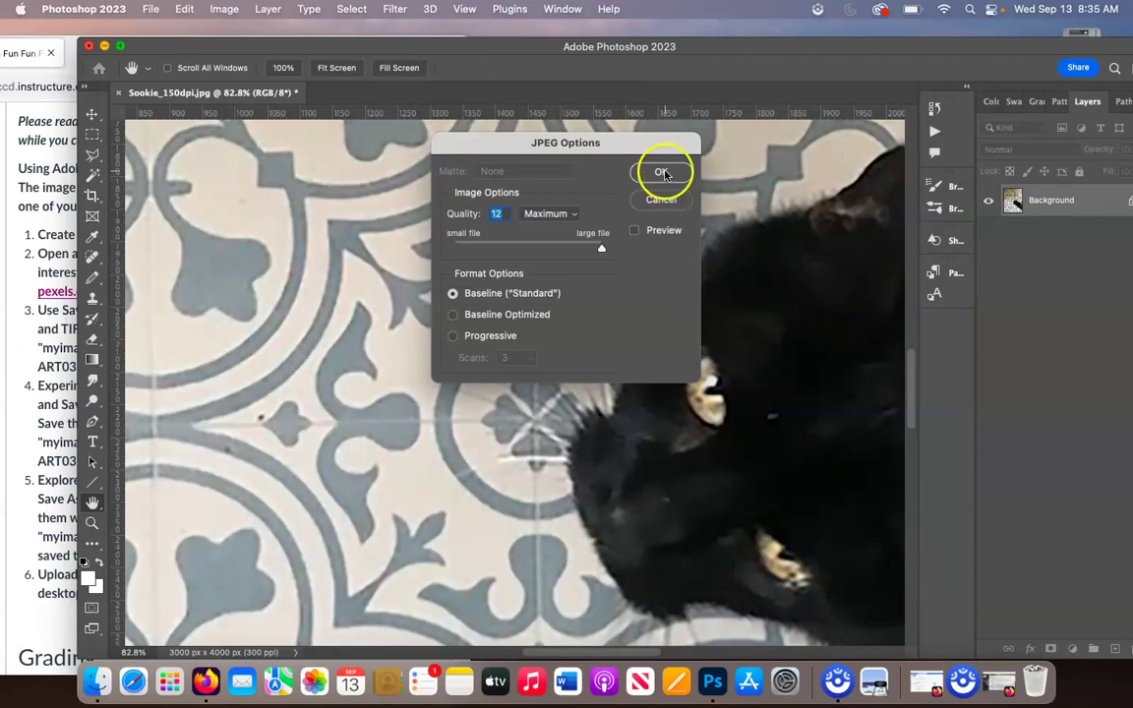
click(664, 173)
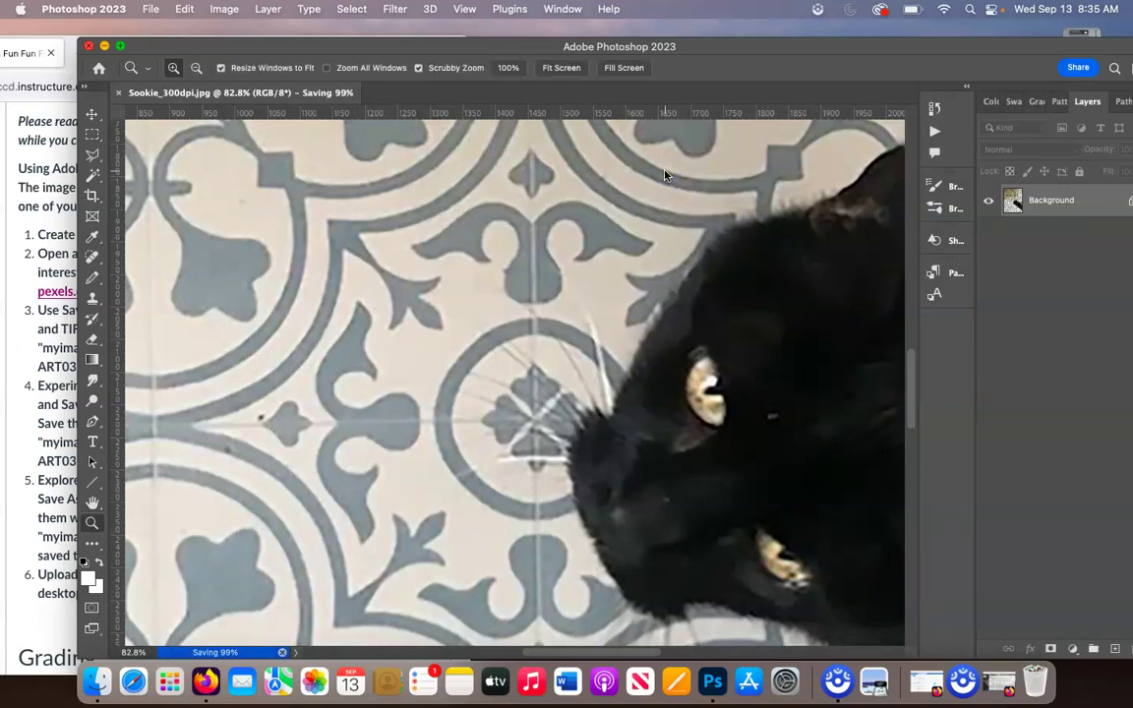
Uncover the assignment instructions in the browser, read the color mode requirement in item 5, and return to Photoshop.
drag(581, 50, 867, 28)
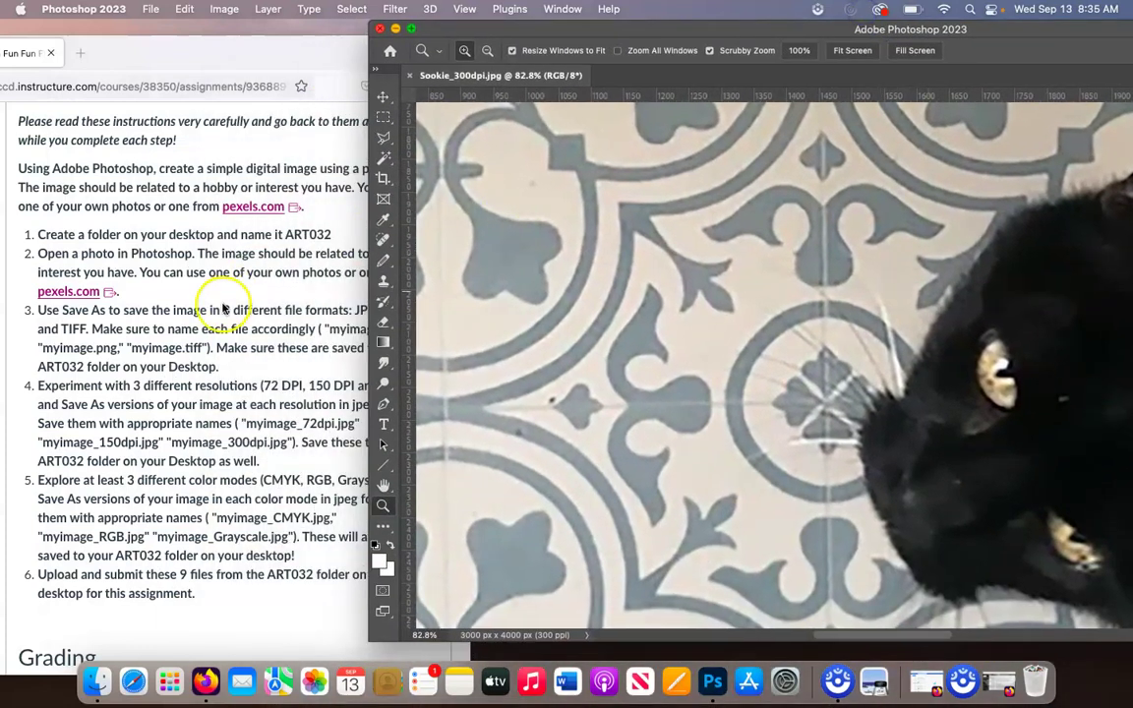
click(126, 460)
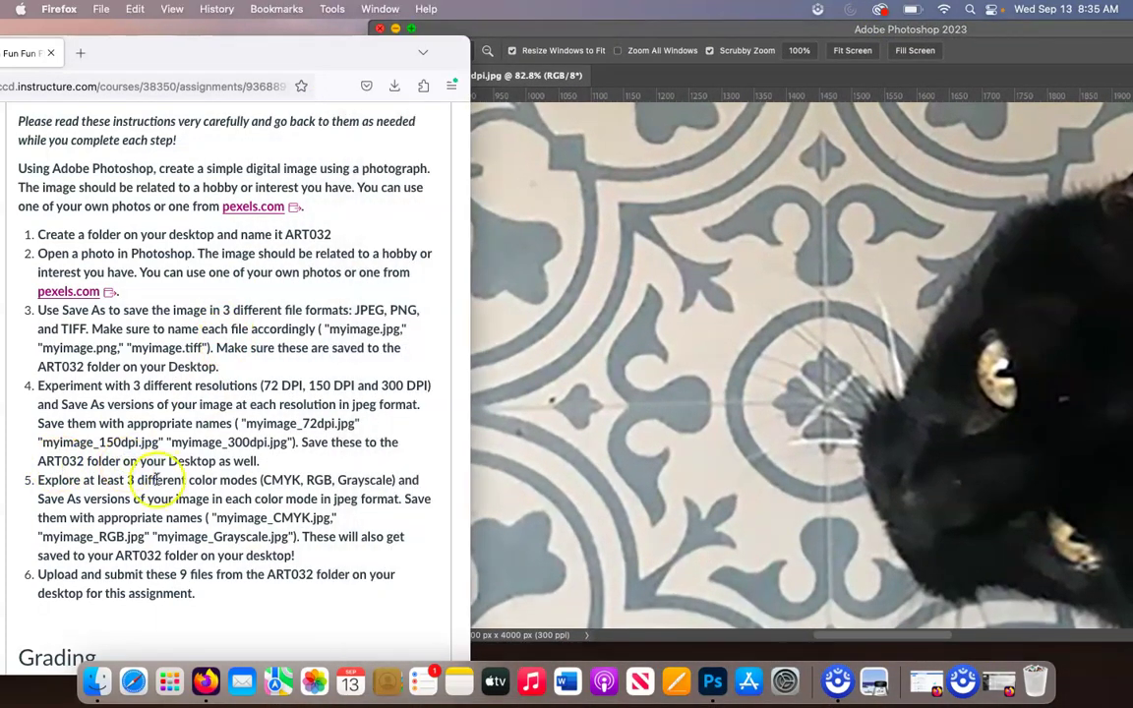
drag(156, 480, 253, 498)
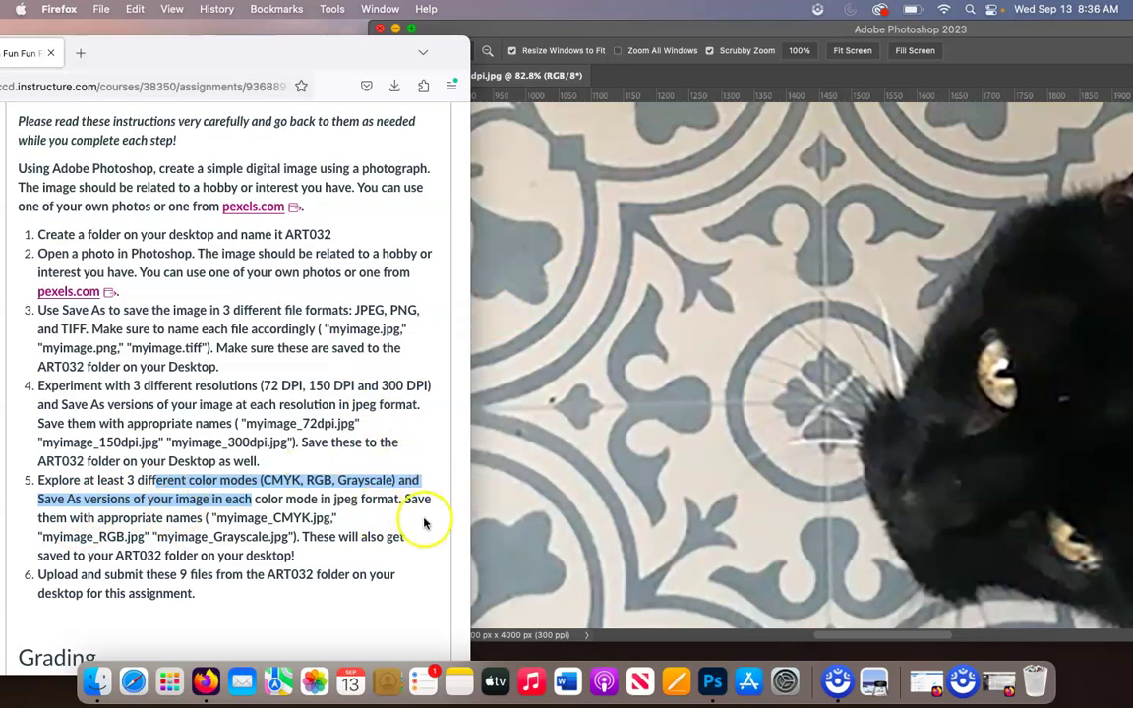
drag(631, 42, 282, 35)
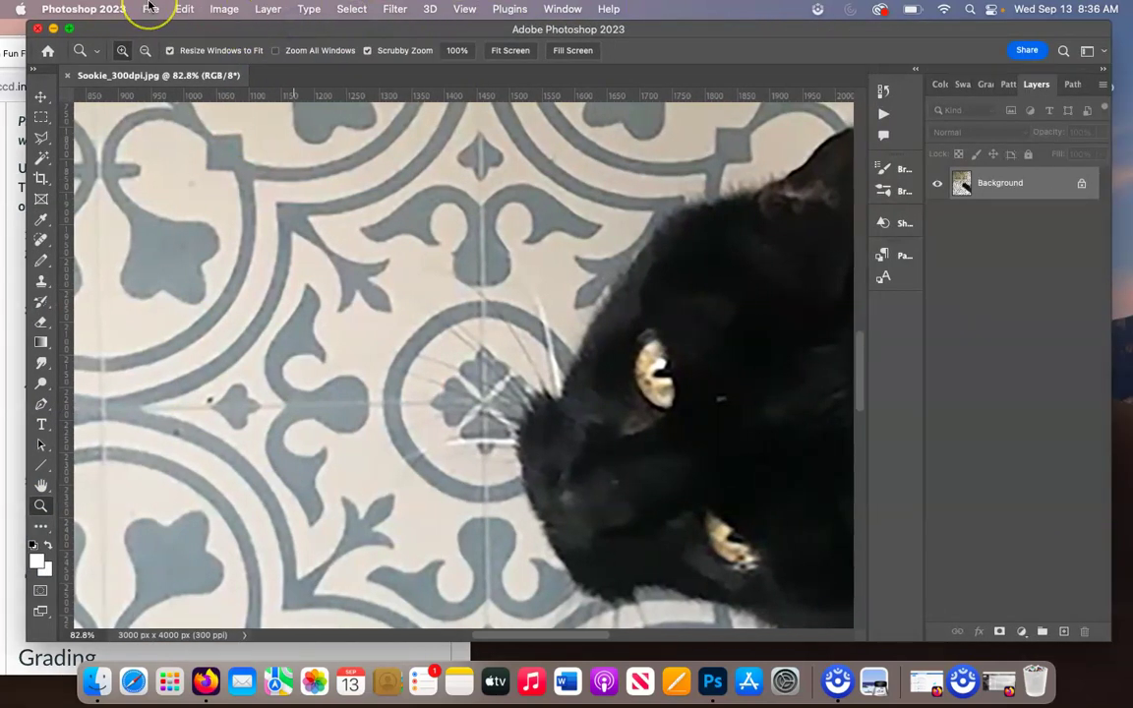
Close Sookie_300dpi.jpg and open the original Sookie.jpeg from the desktop in Photoshop, placing its window over the instructions.
click(68, 74)
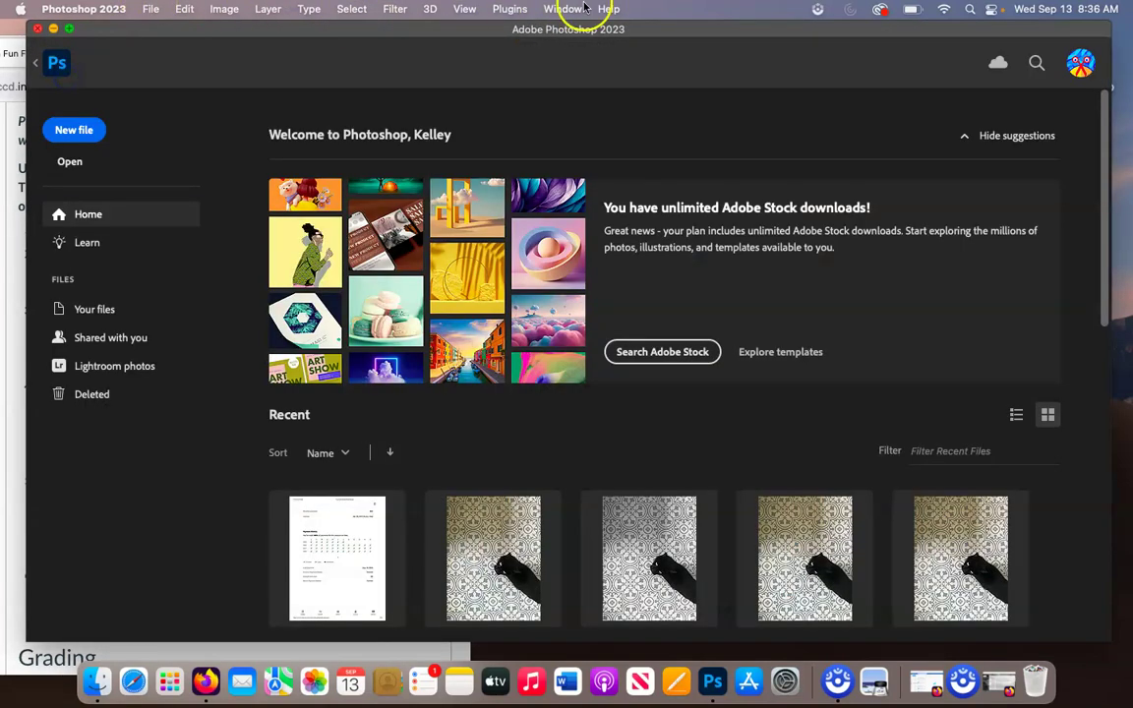
drag(652, 31, 629, 250)
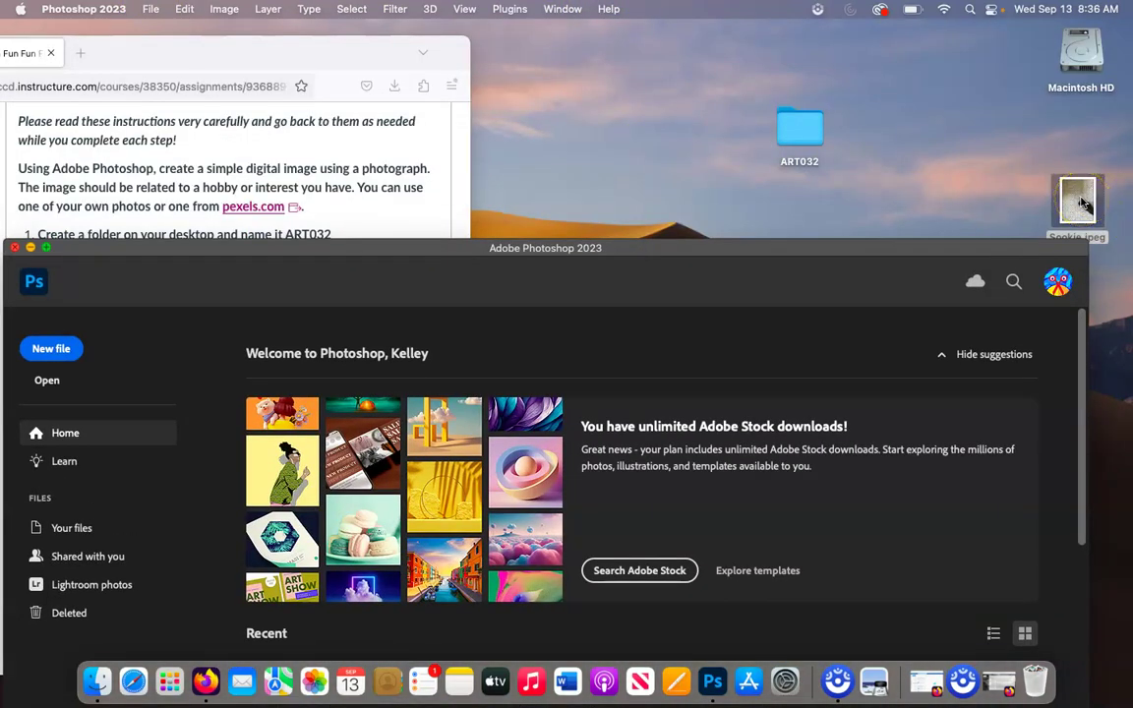
drag(1078, 201, 713, 678)
drag(535, 257, 547, 32)
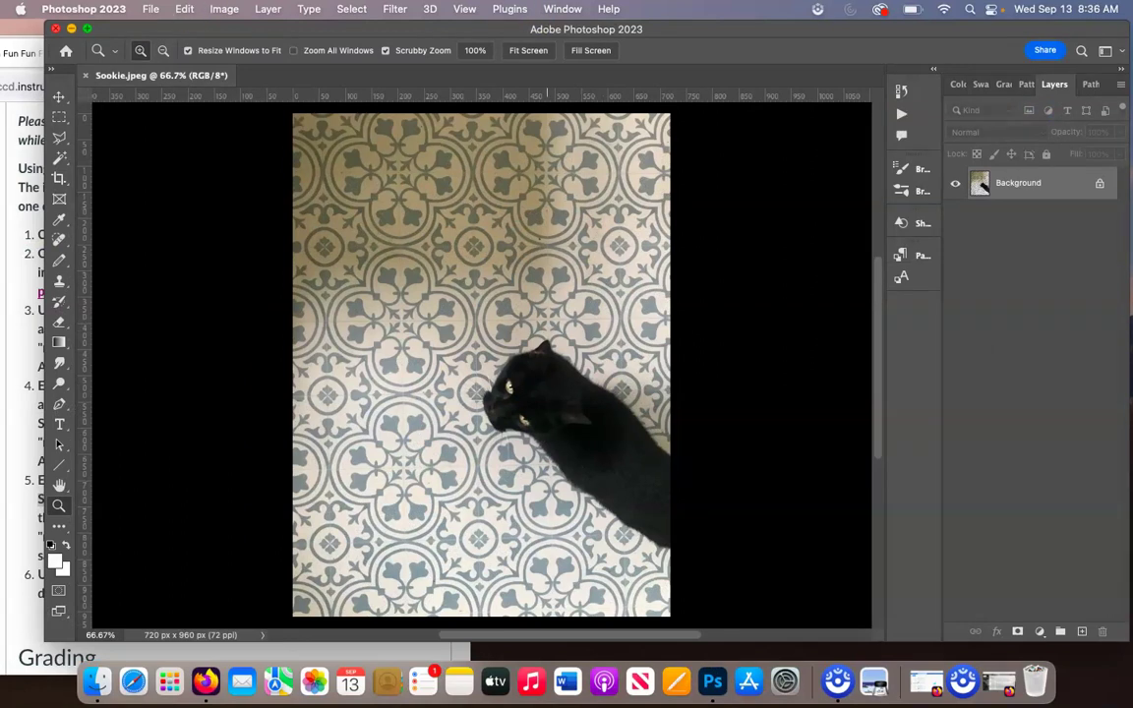
Check that the image is in RGB Color mode and save it in the ART032 folder as Sookie_RGB.jpg in JPEG format.
click(224, 9)
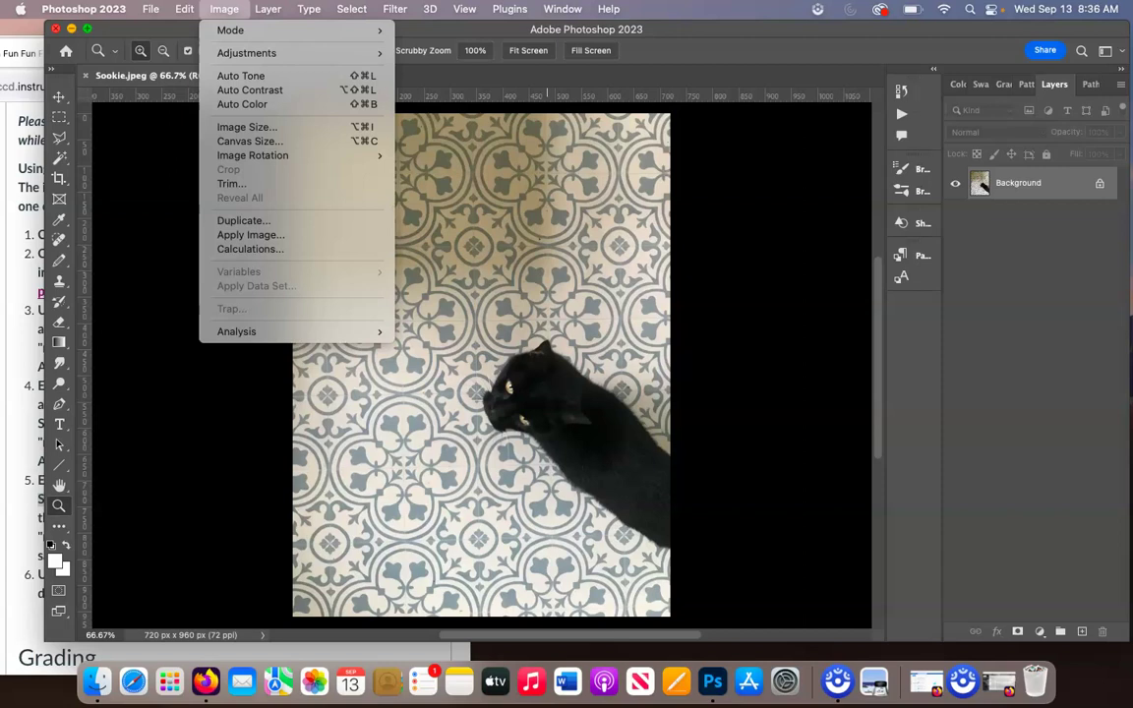
click(232, 30)
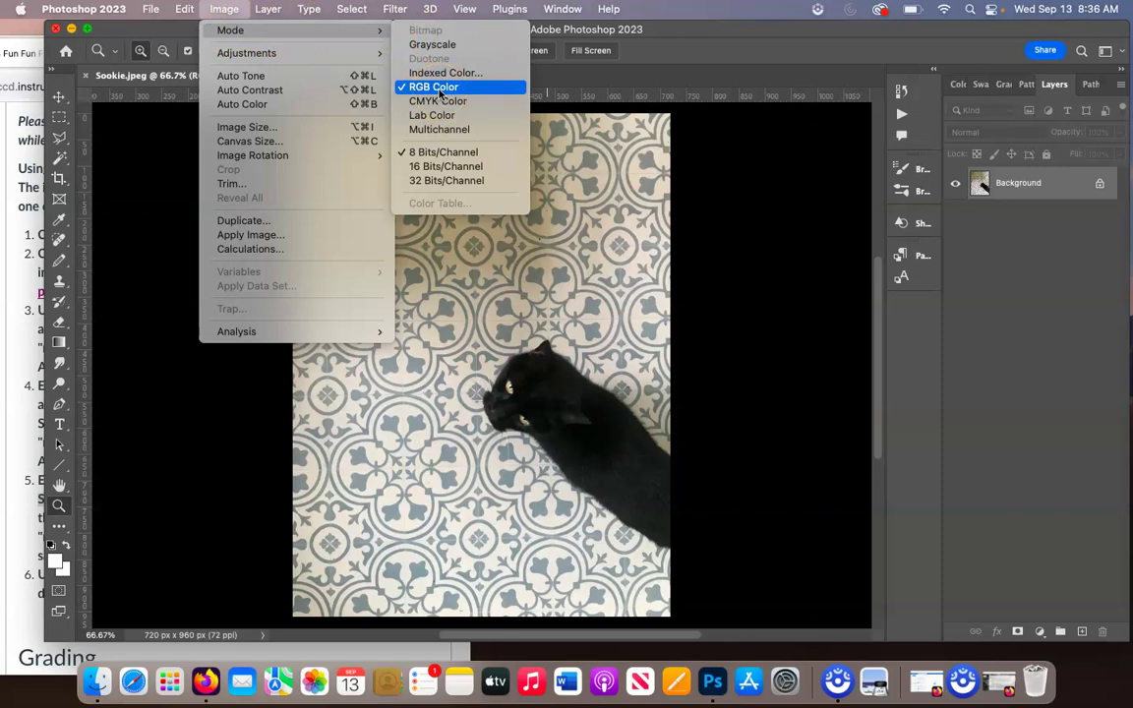
click(617, 193)
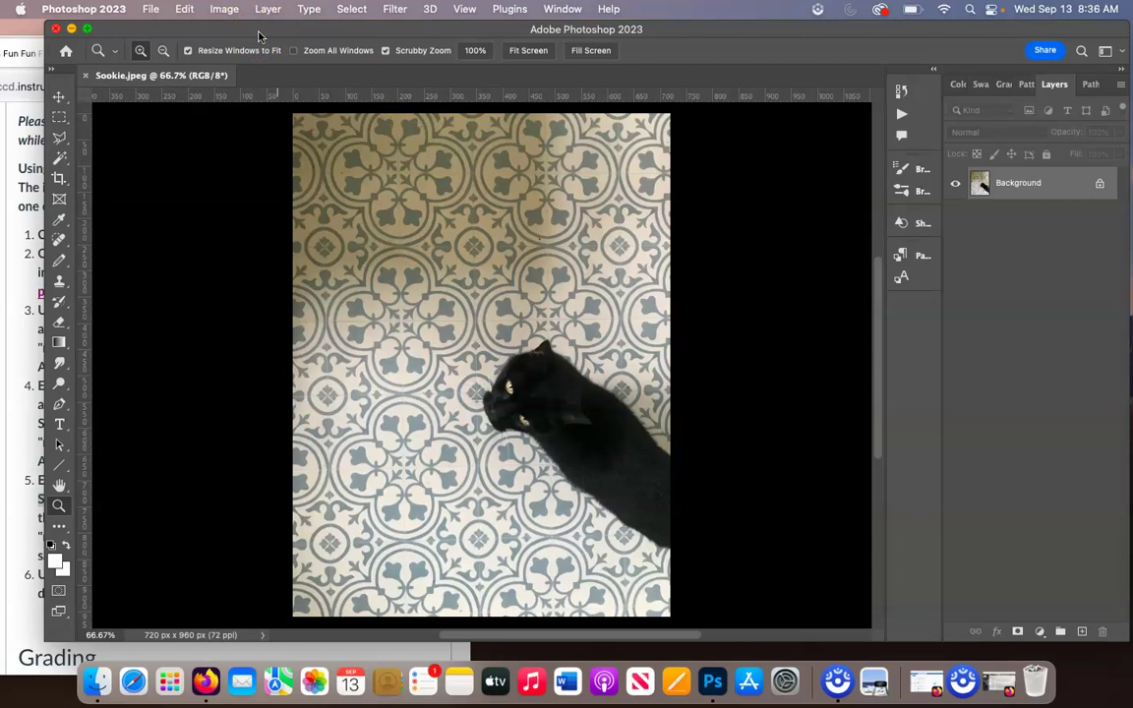
click(148, 9)
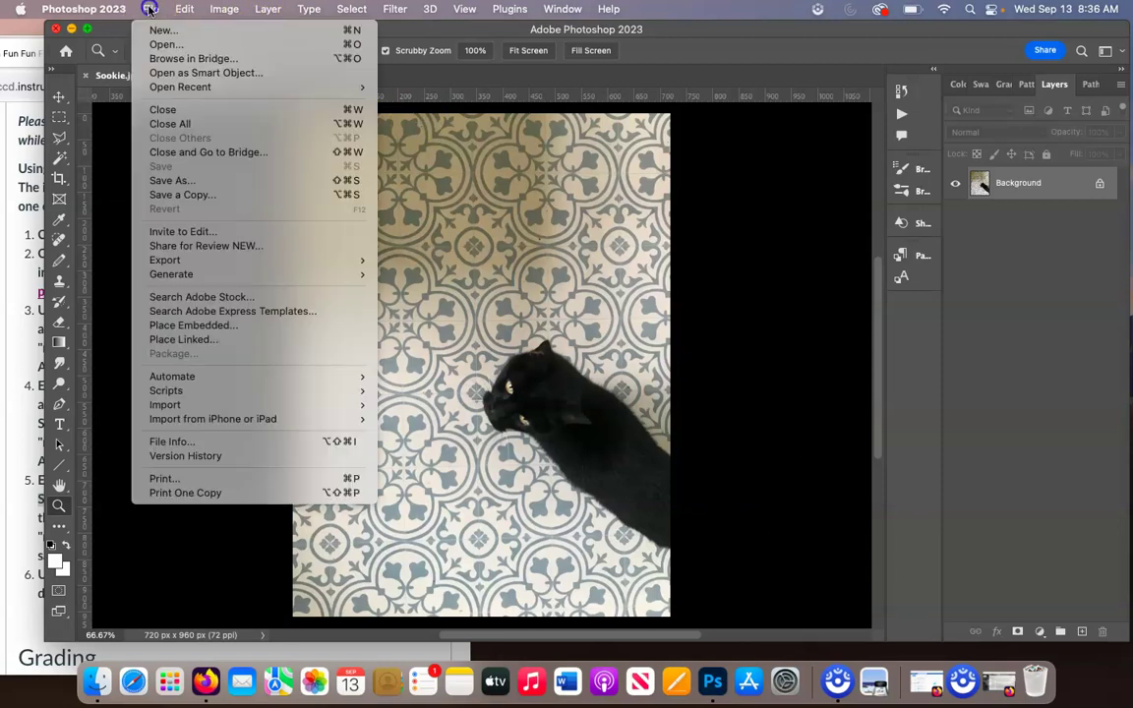
click(165, 181)
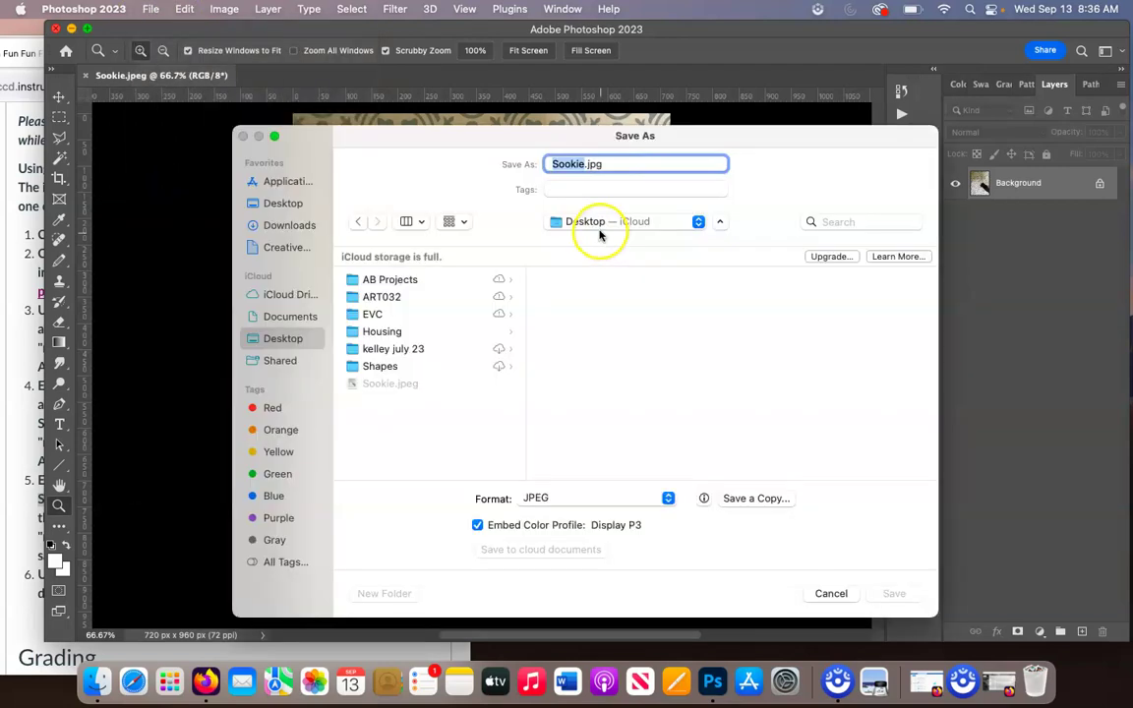
click(586, 173)
text(_)
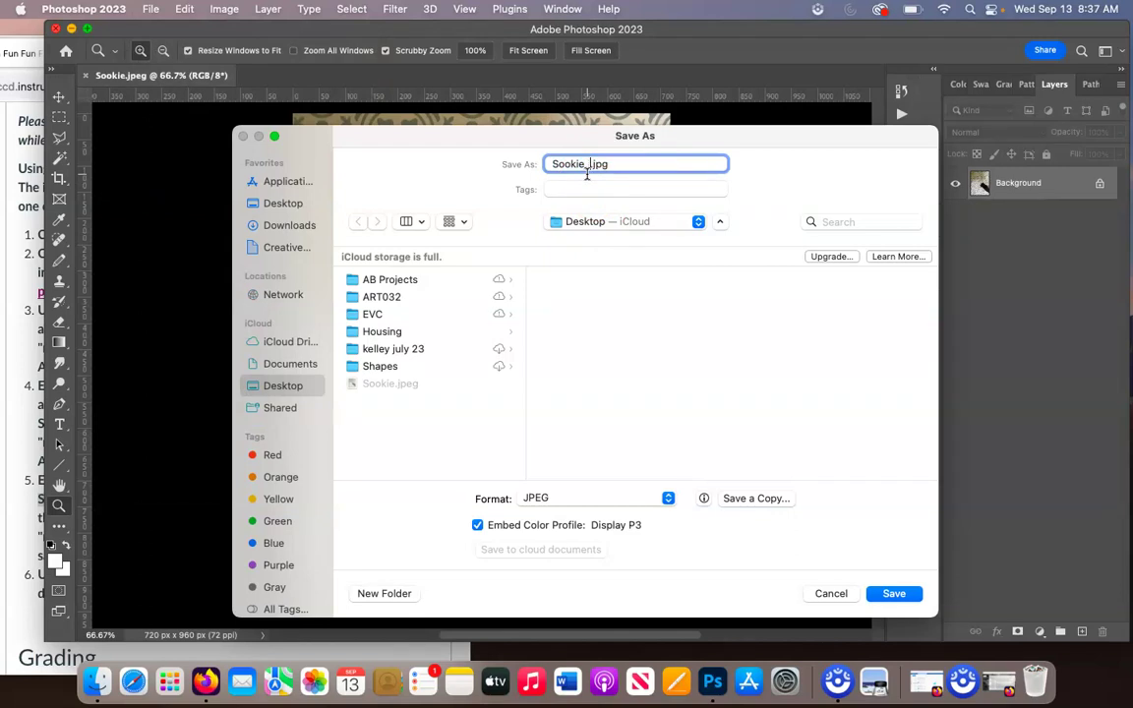
text(RBG)
key(BackSpace)
text(GB)
click(396, 296)
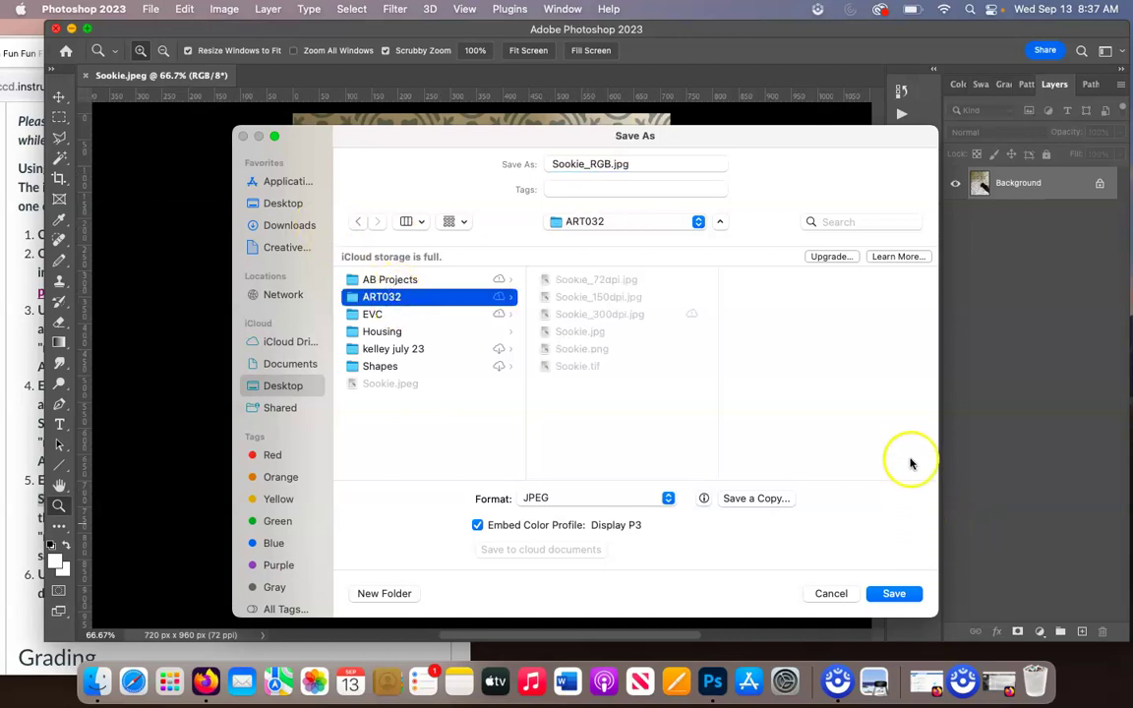
click(911, 596)
click(658, 170)
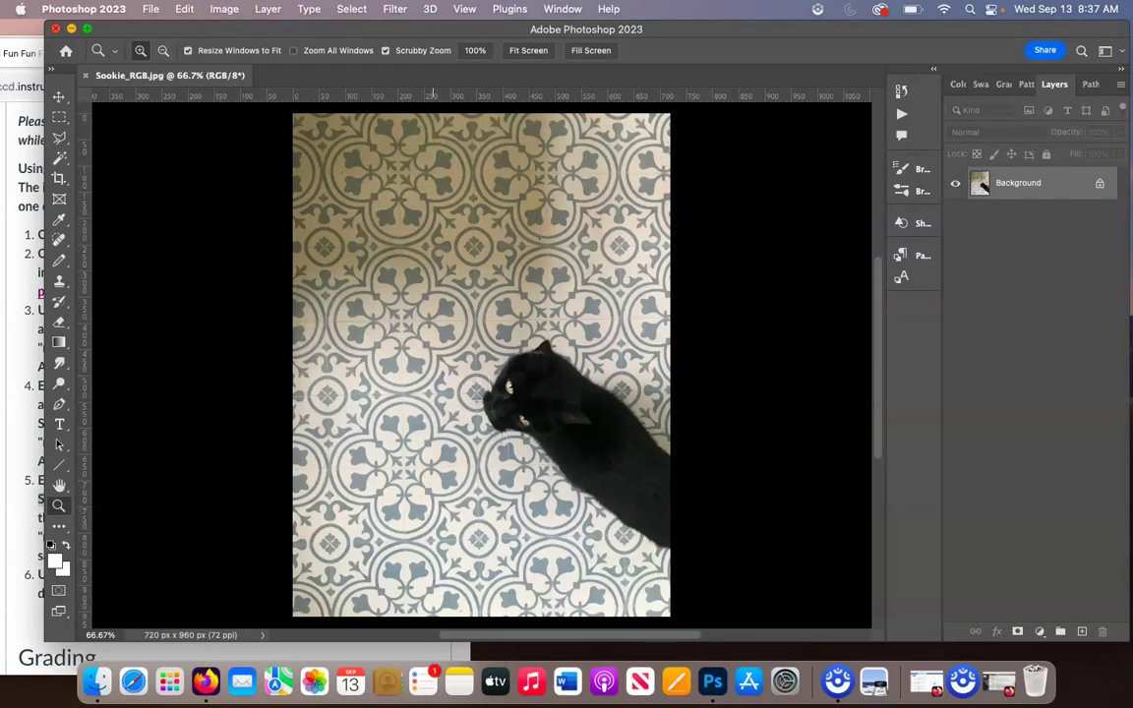
Convert the image to CMYK Color mode, accepting the U.S. Web Coated (SWOP) v2 profile.
click(224, 9)
mouse_move(230, 31)
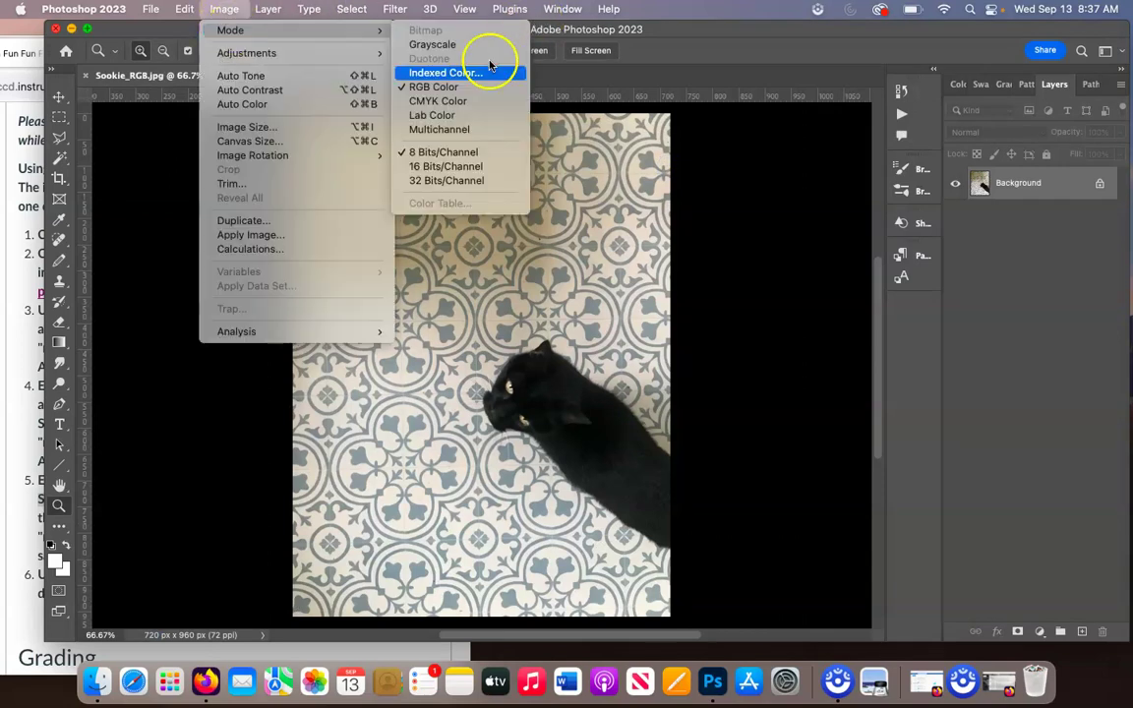
click(442, 100)
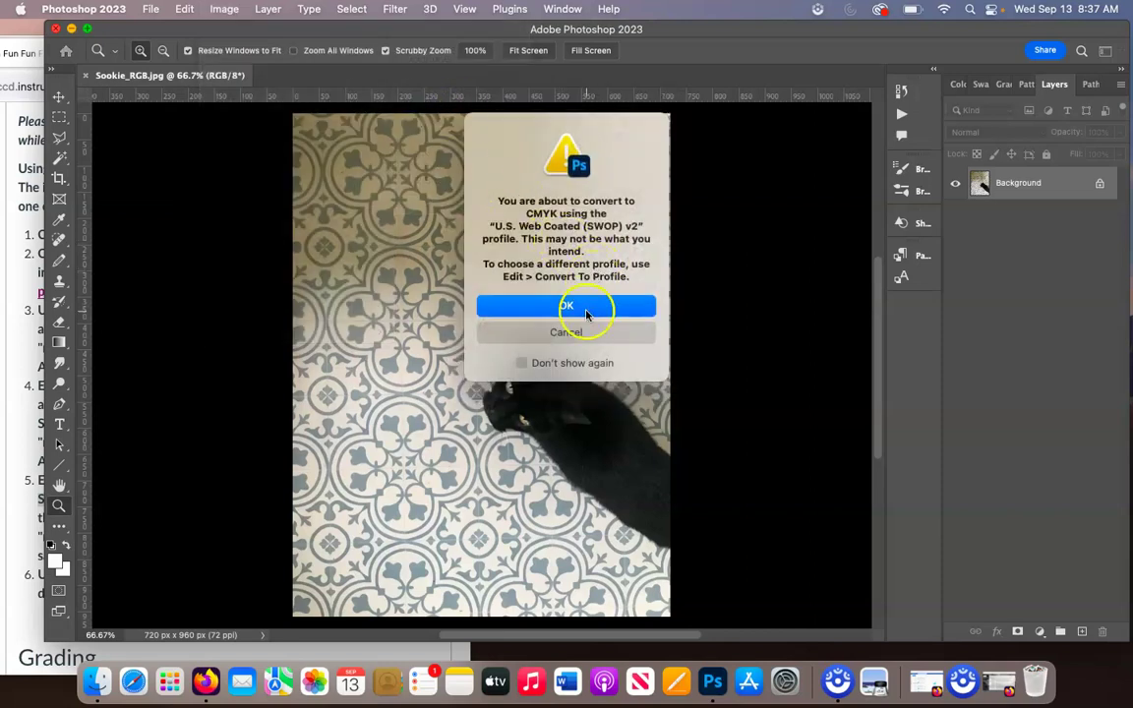
click(583, 306)
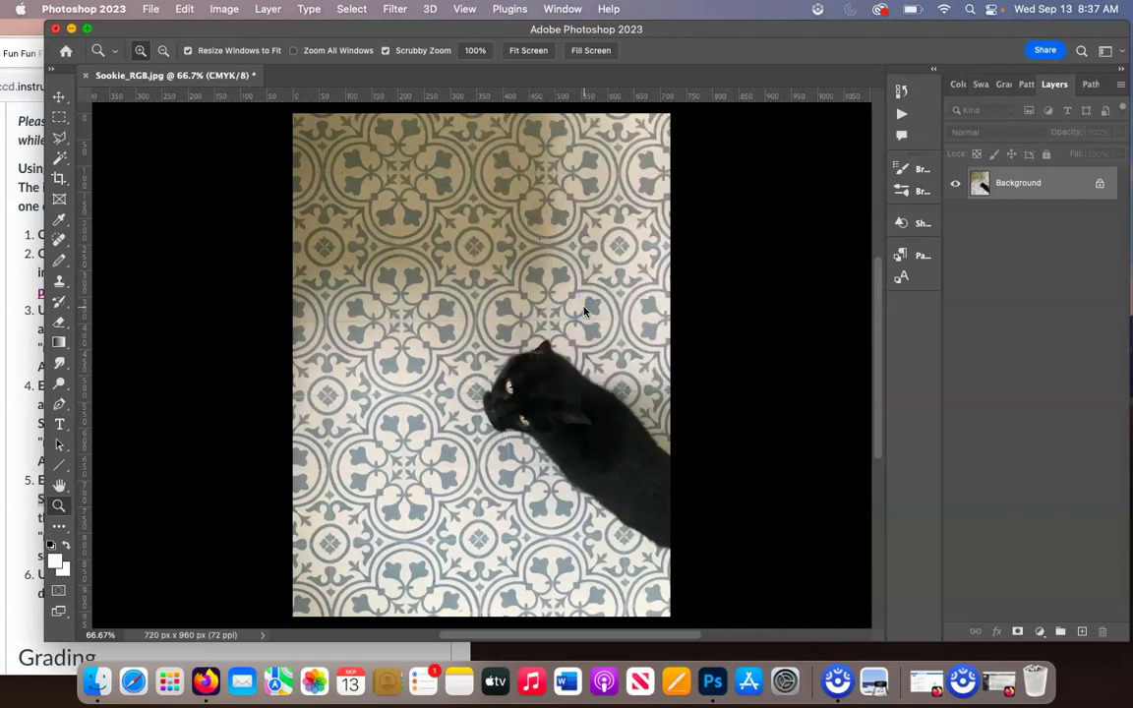
Examine the CMYK image's pixels and colors up close around the cat's face and the floor tiles.
scroll(583, 311, up, 5)
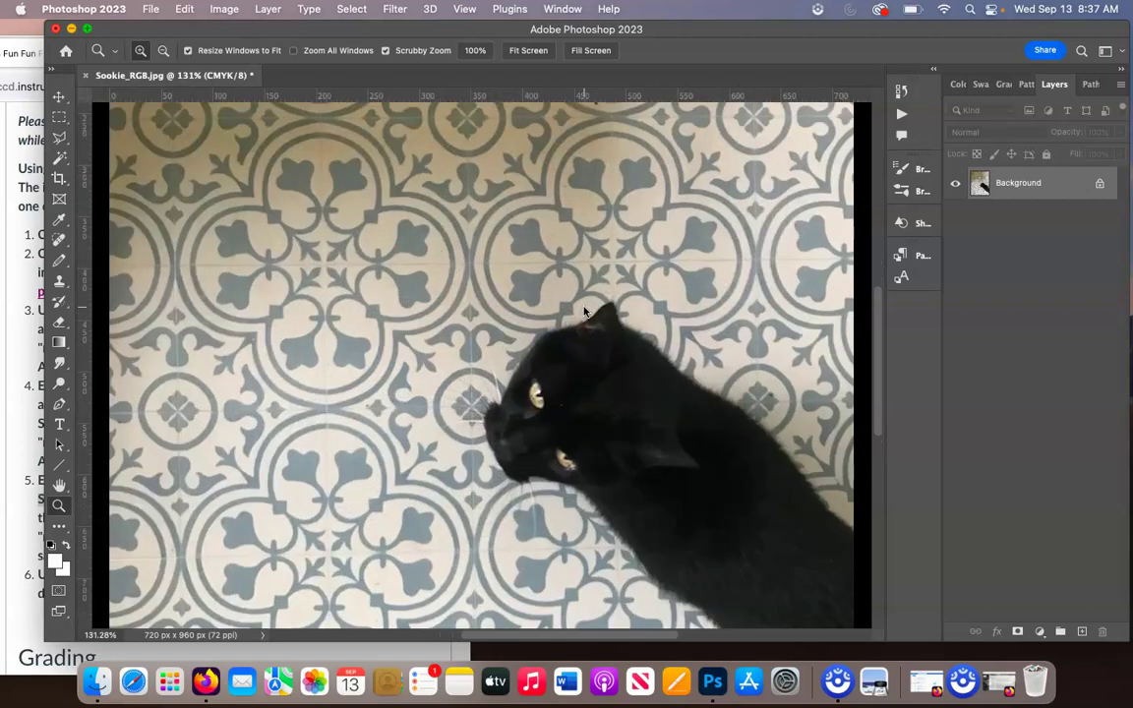
scroll(583, 310, up, 8)
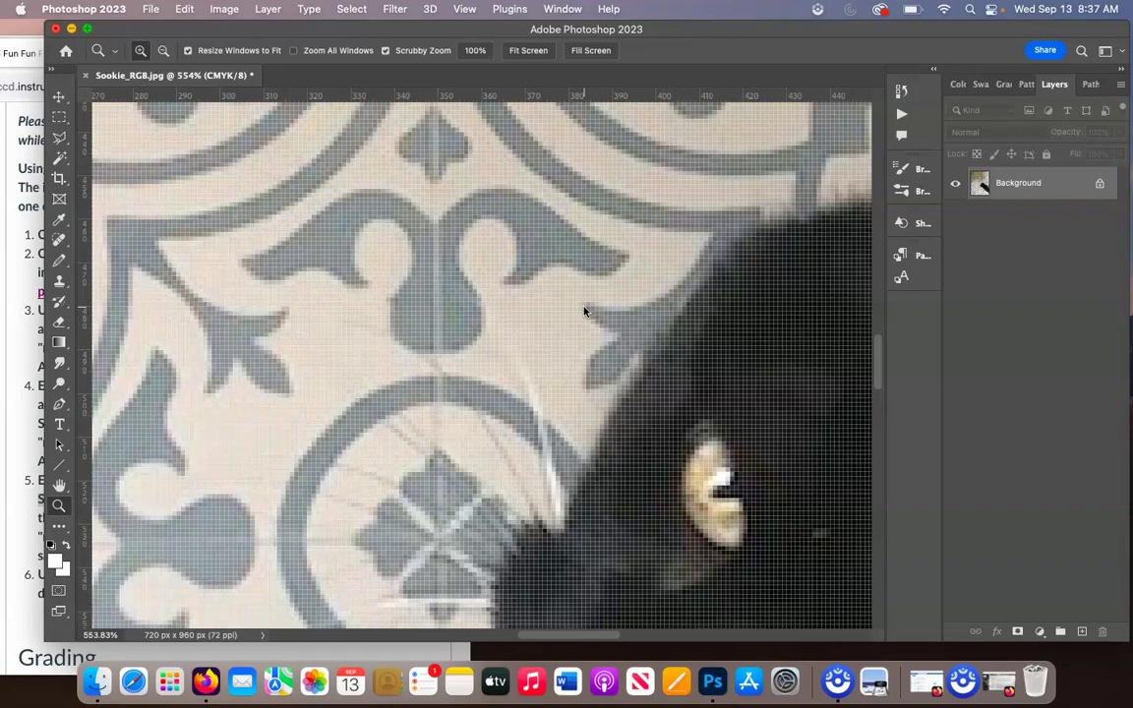
scroll(583, 311, down, 2)
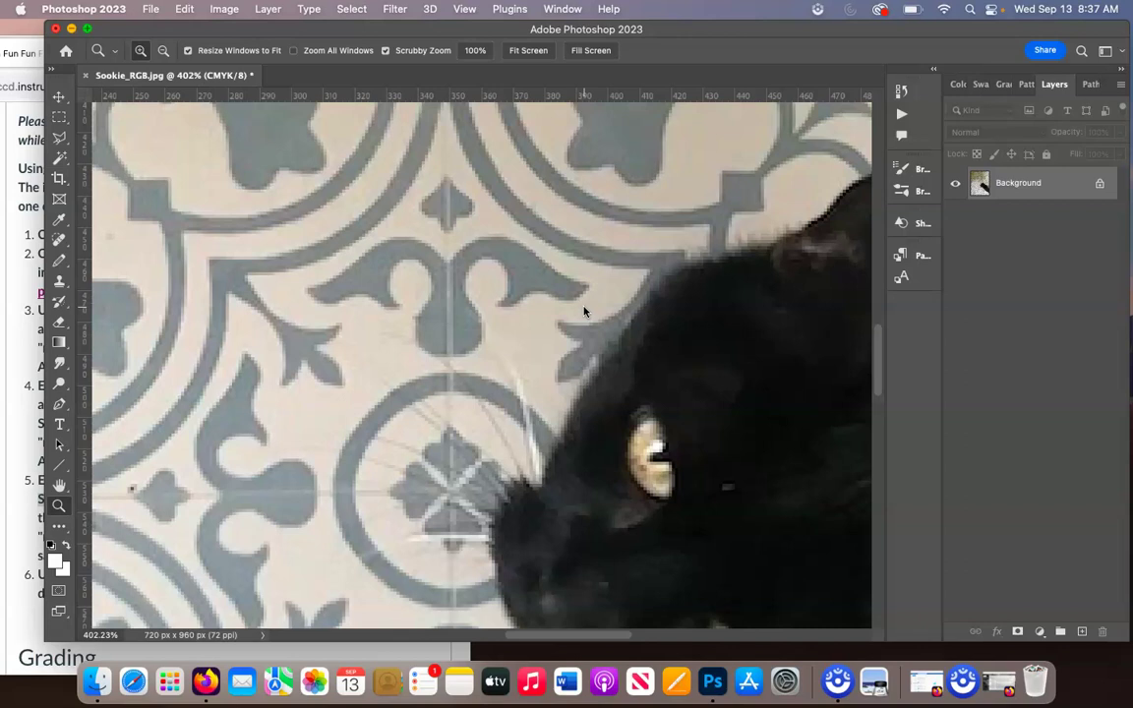
scroll(583, 312, down, 1)
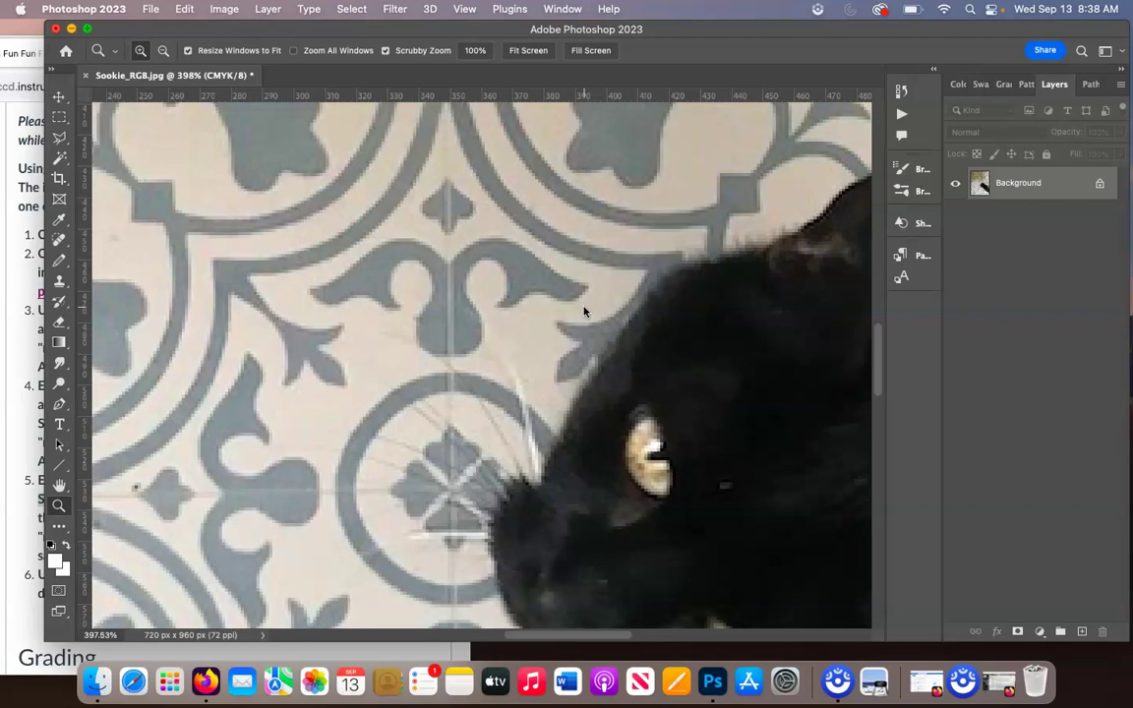
scroll(583, 311, down, 5)
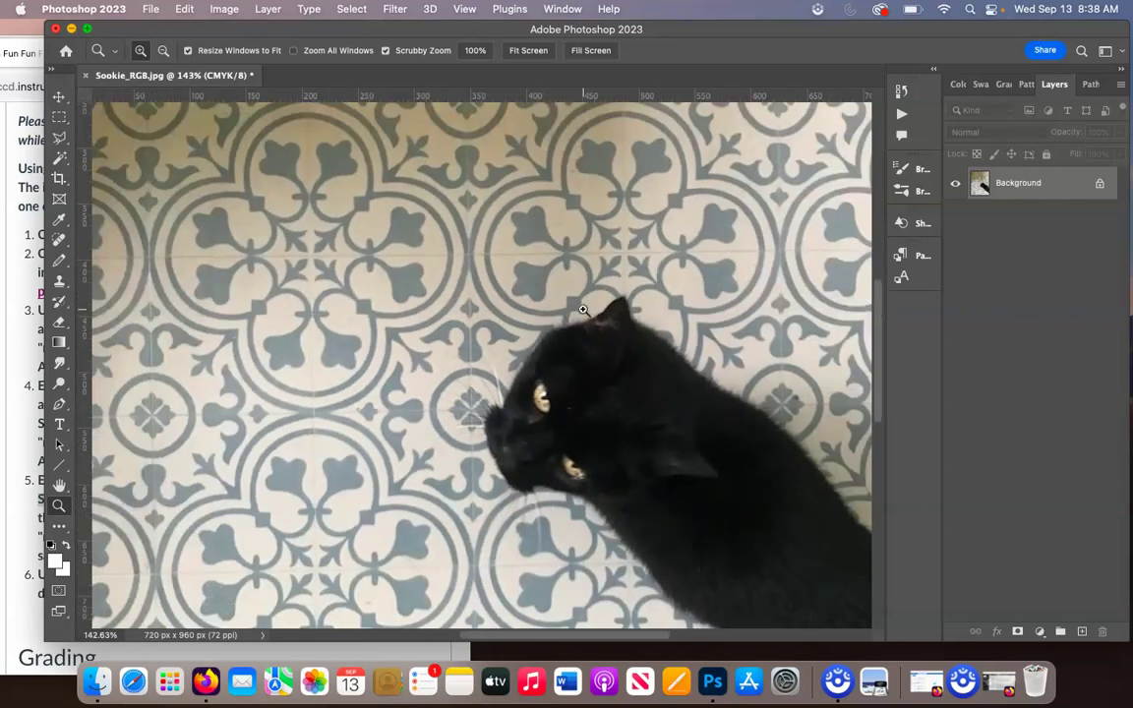
scroll(583, 311, down, 2)
scroll(583, 311, down, 2)
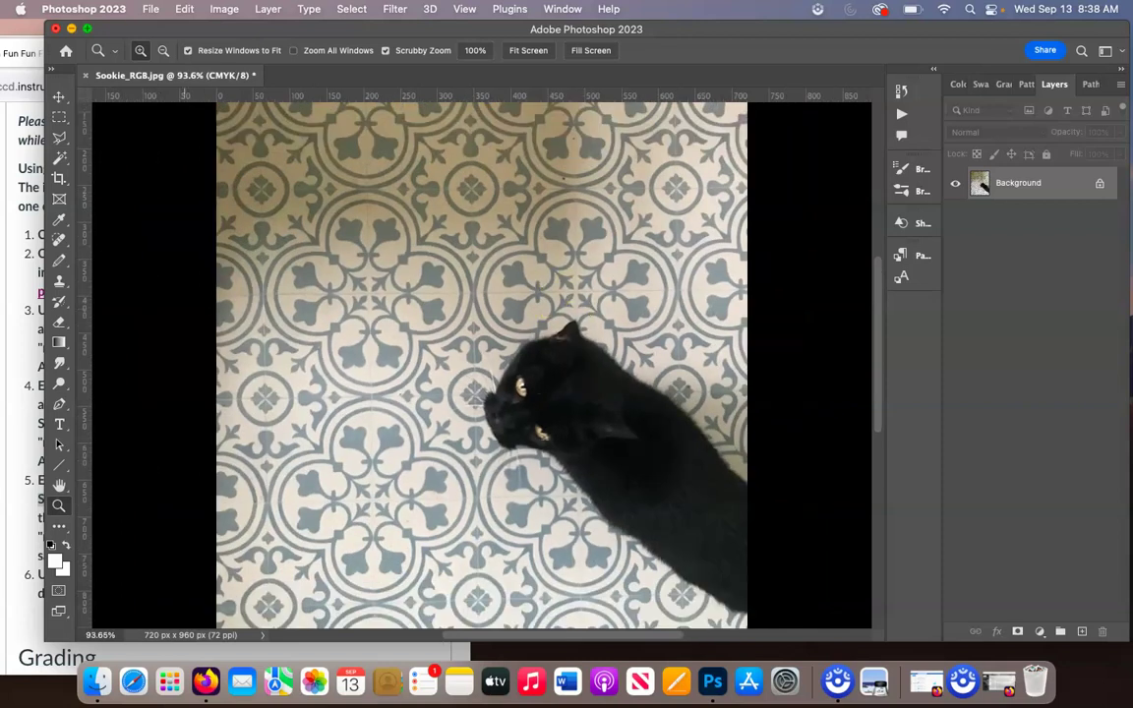
Save the CMYK image in the ART032 folder as Sookie_CMYK.jpg in JPEG format with Maximum quality 12.
click(150, 9)
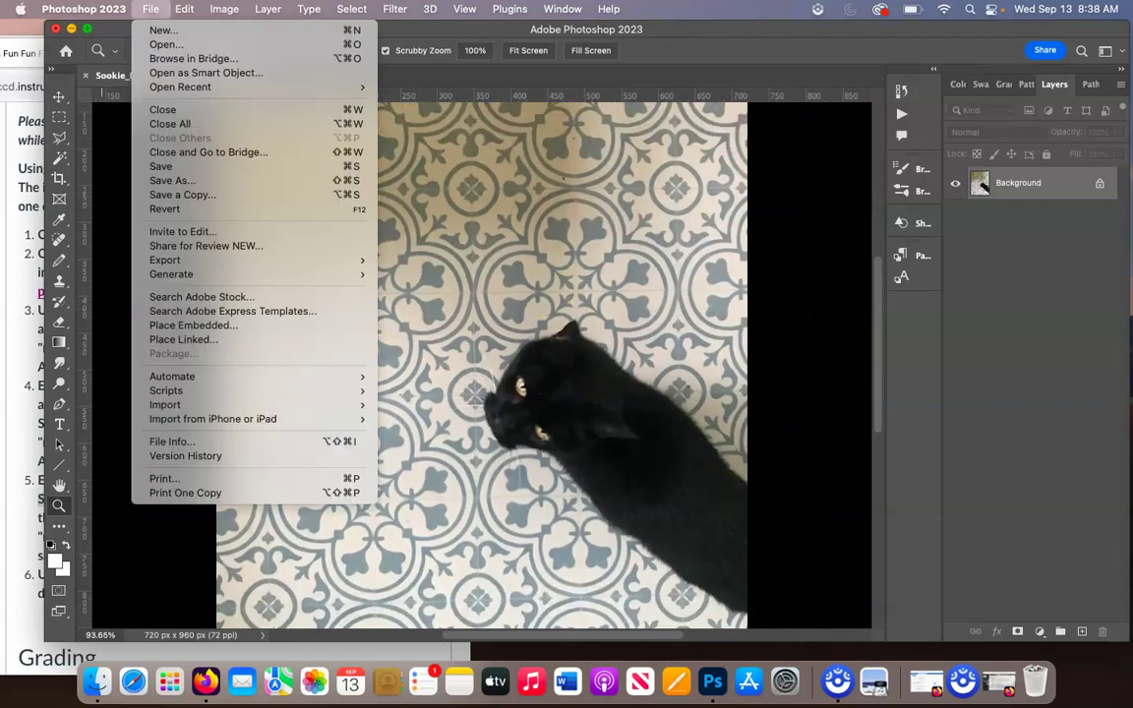
click(186, 181)
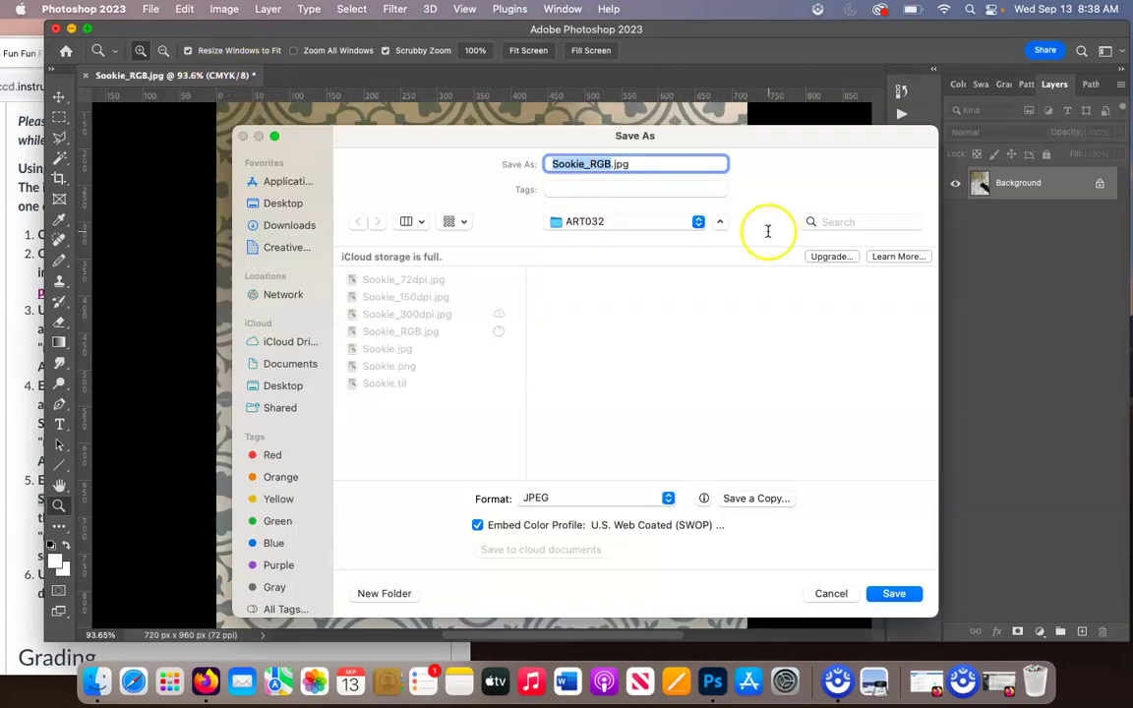
click(609, 165)
key(BackSpace)
key(BackSpace)
key(BackSpace)
text(CMYK)
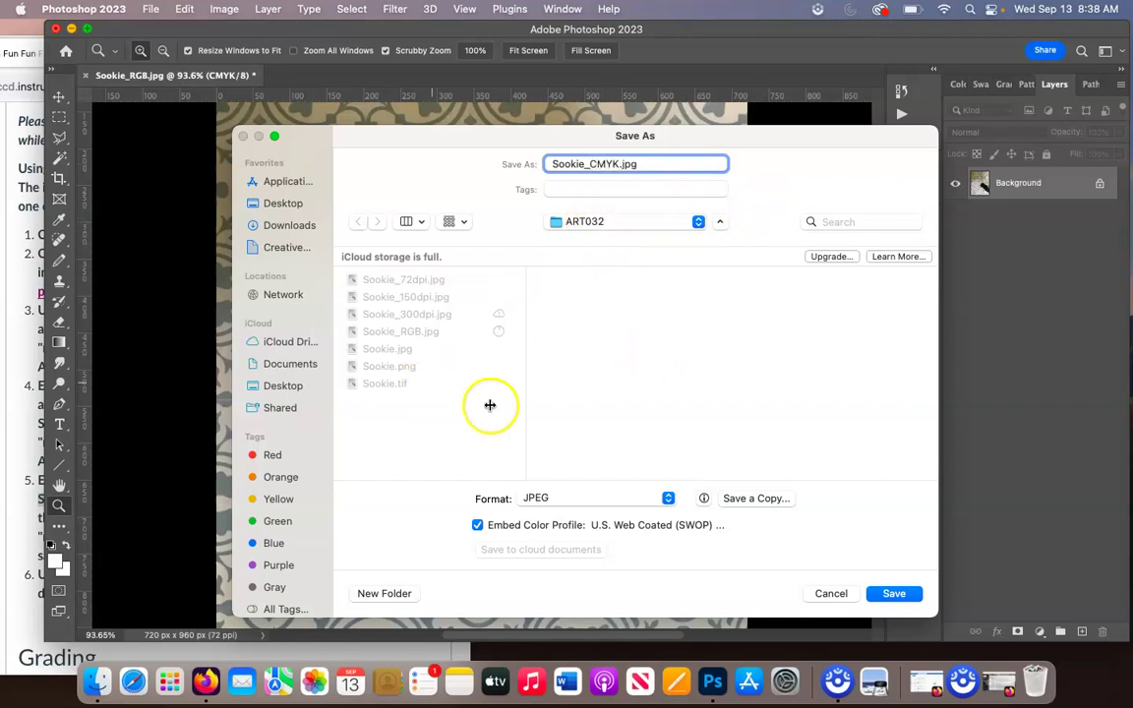
click(892, 593)
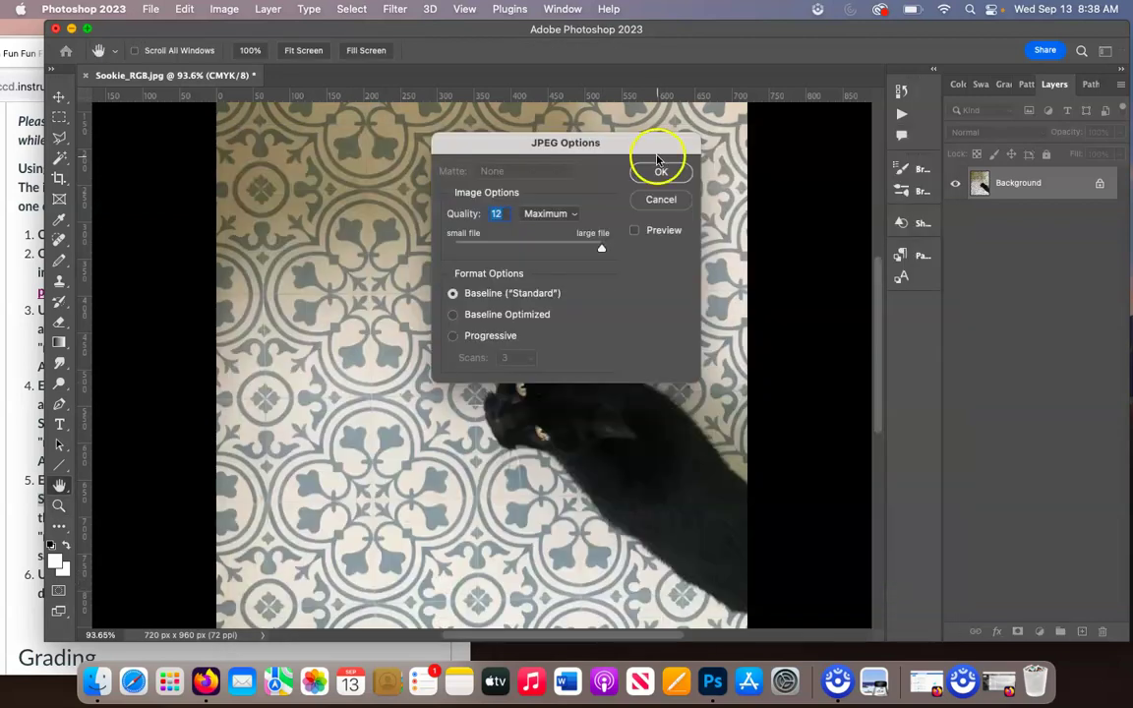
click(657, 173)
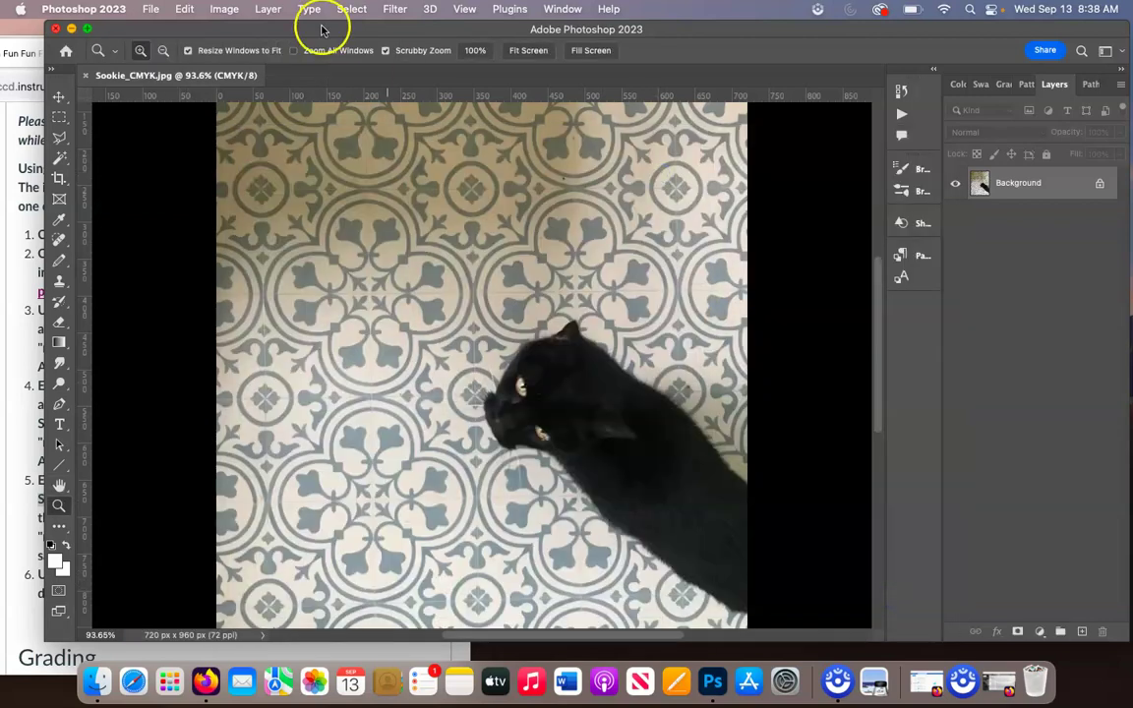
Convert the image to Grayscale mode, agreeing to discard the color information.
drag(321, 30, 354, 59)
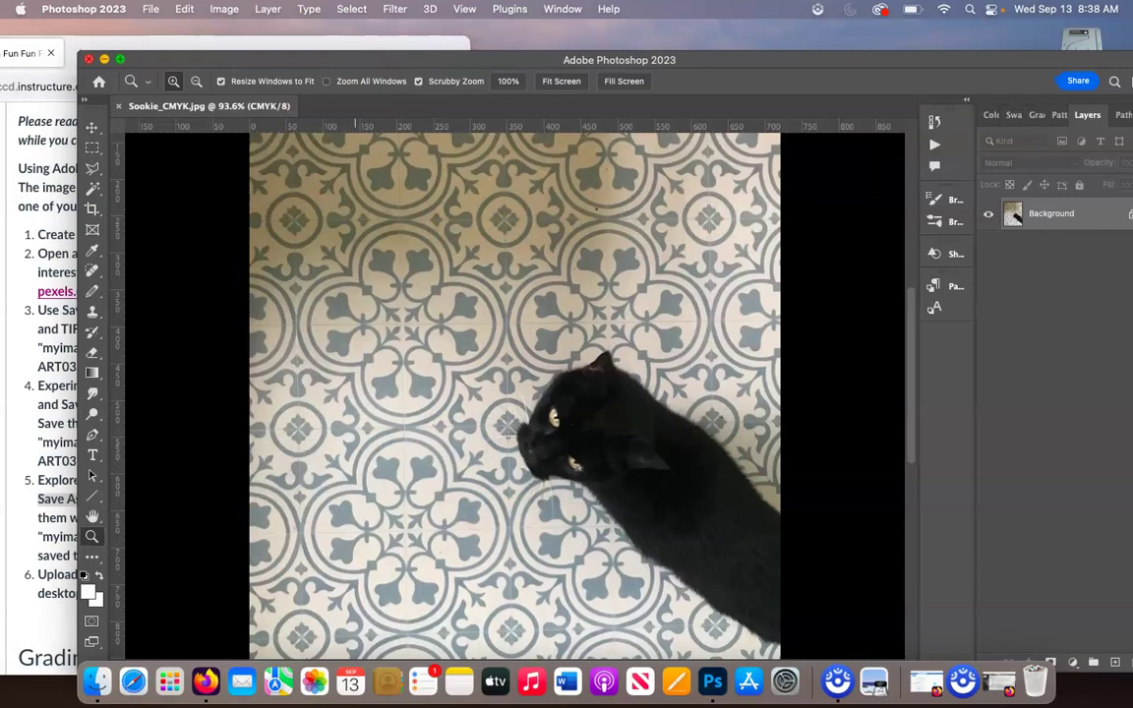
click(150, 9)
click(224, 8)
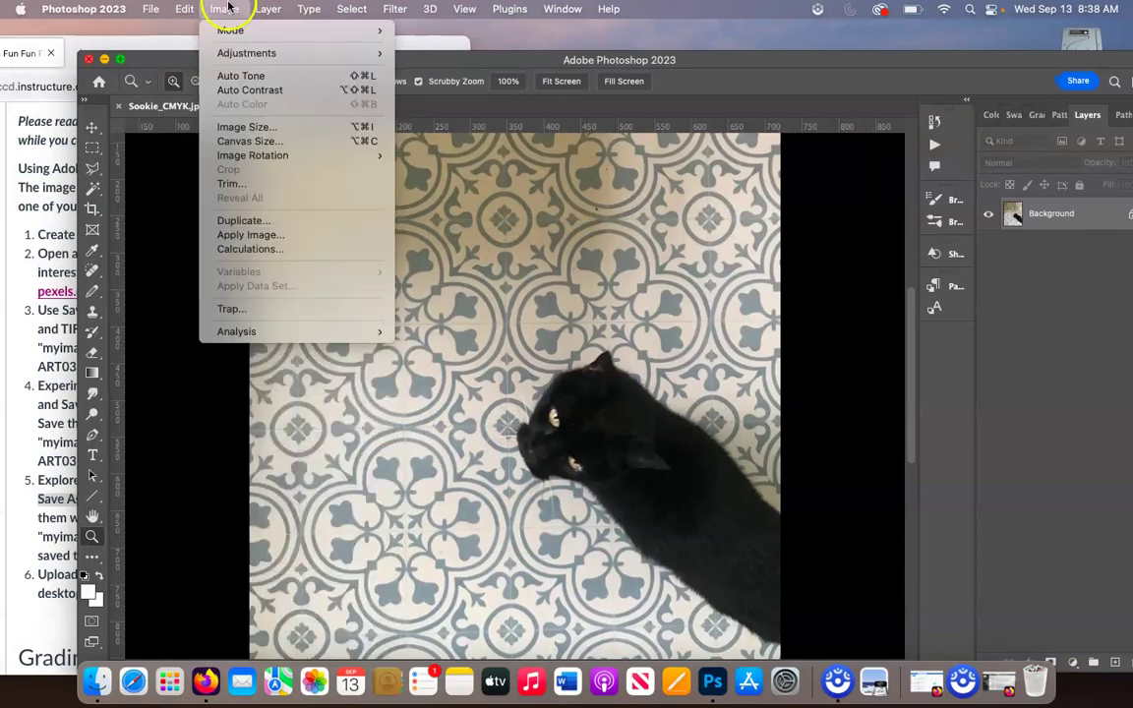
mouse_move(283, 30)
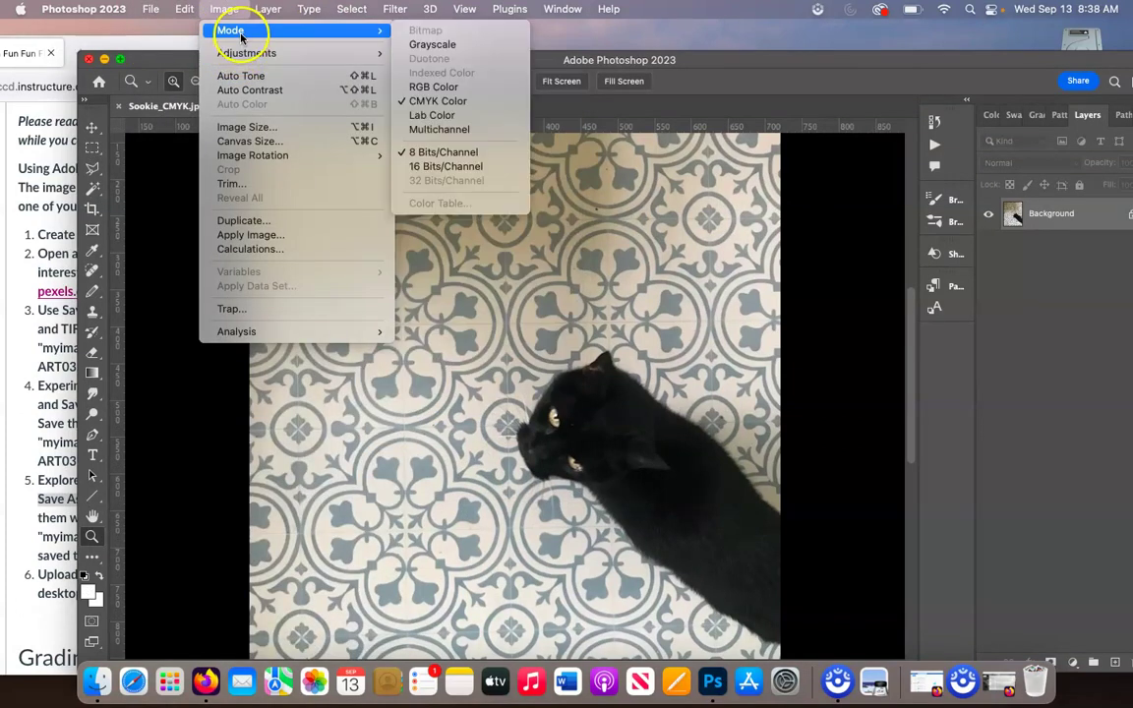
click(447, 44)
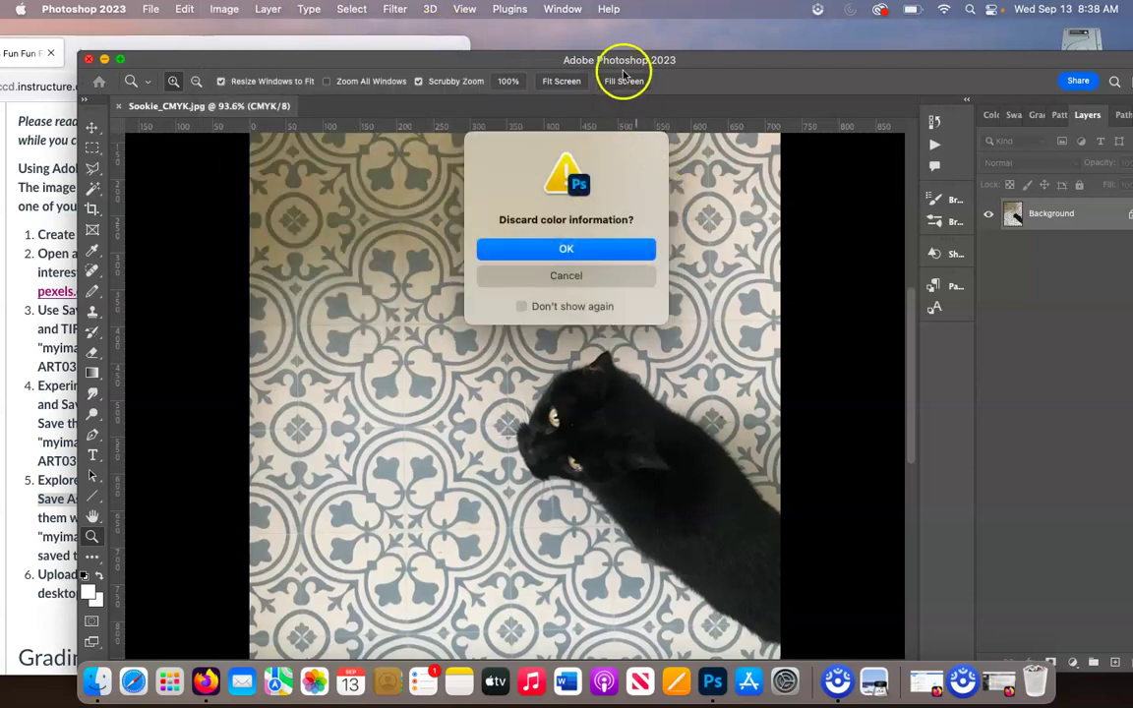
click(631, 253)
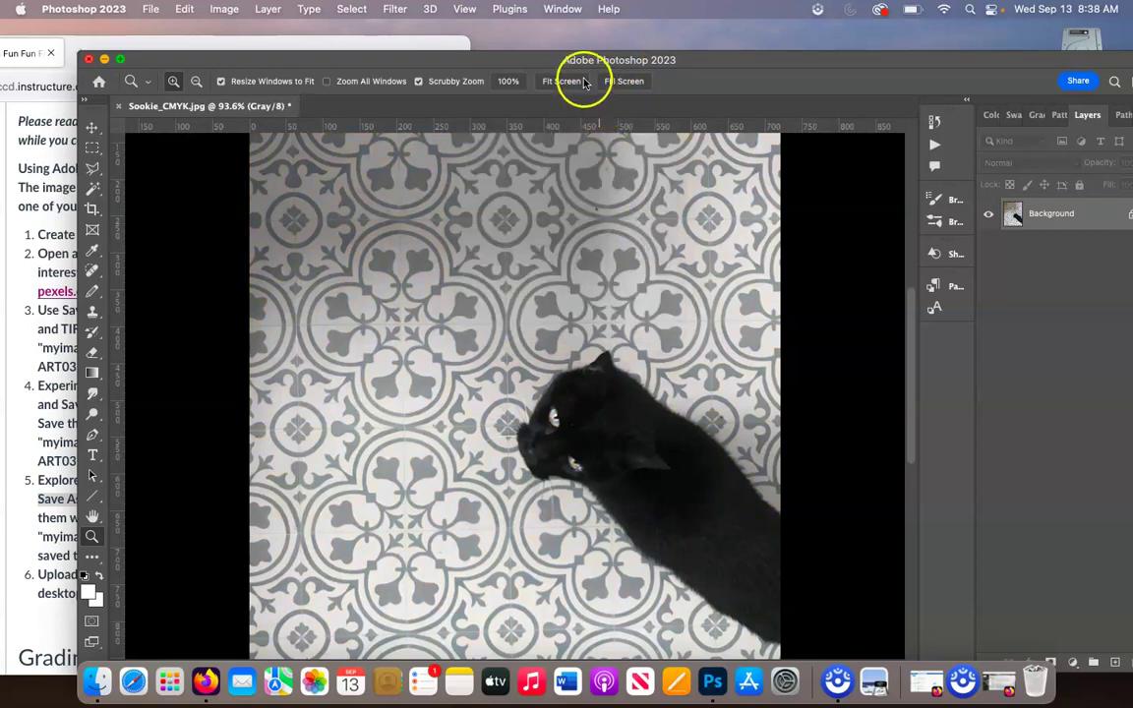
Save the grayscale image in the ART032 folder as Sookie_Grayscale.jpg in JPEG format with Maximum quality 12.
drag(577, 56, 501, 44)
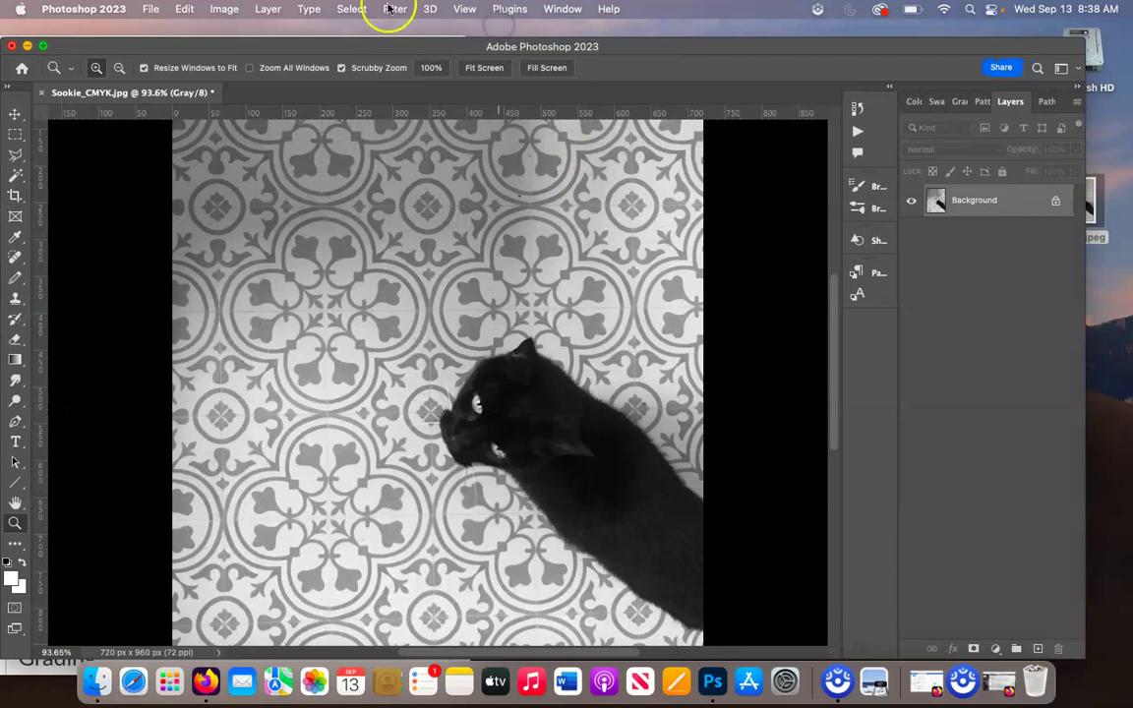
click(151, 10)
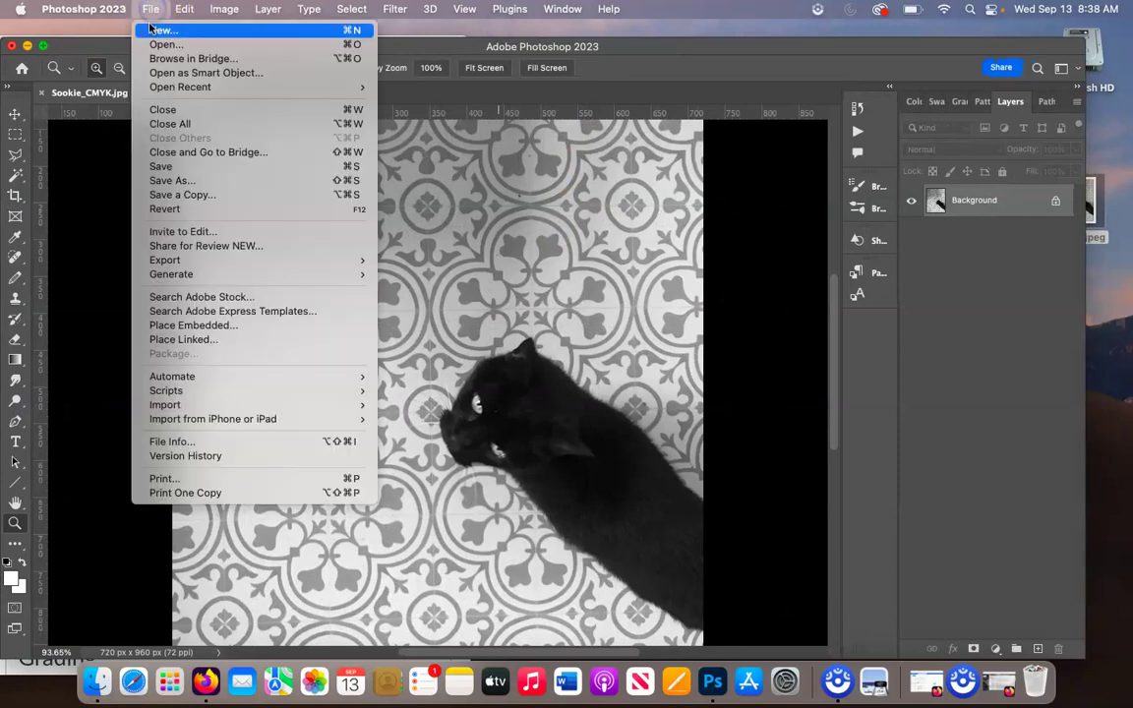
click(611, 292)
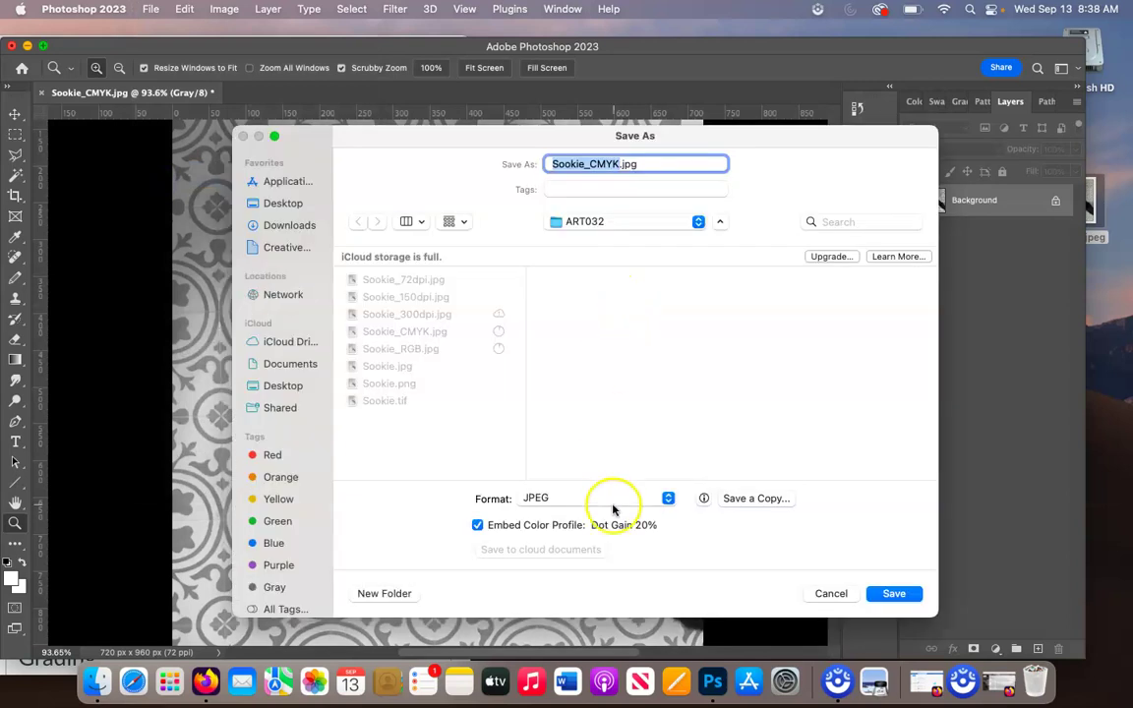
key(Right)
key(BackSpace)
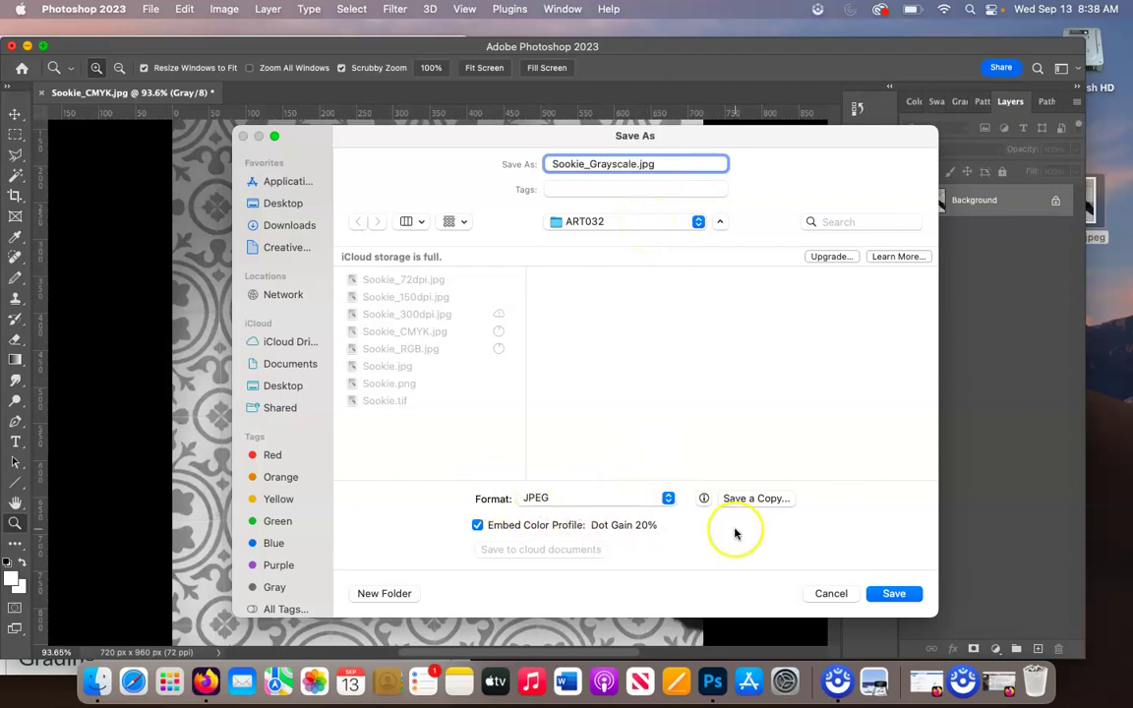
click(911, 594)
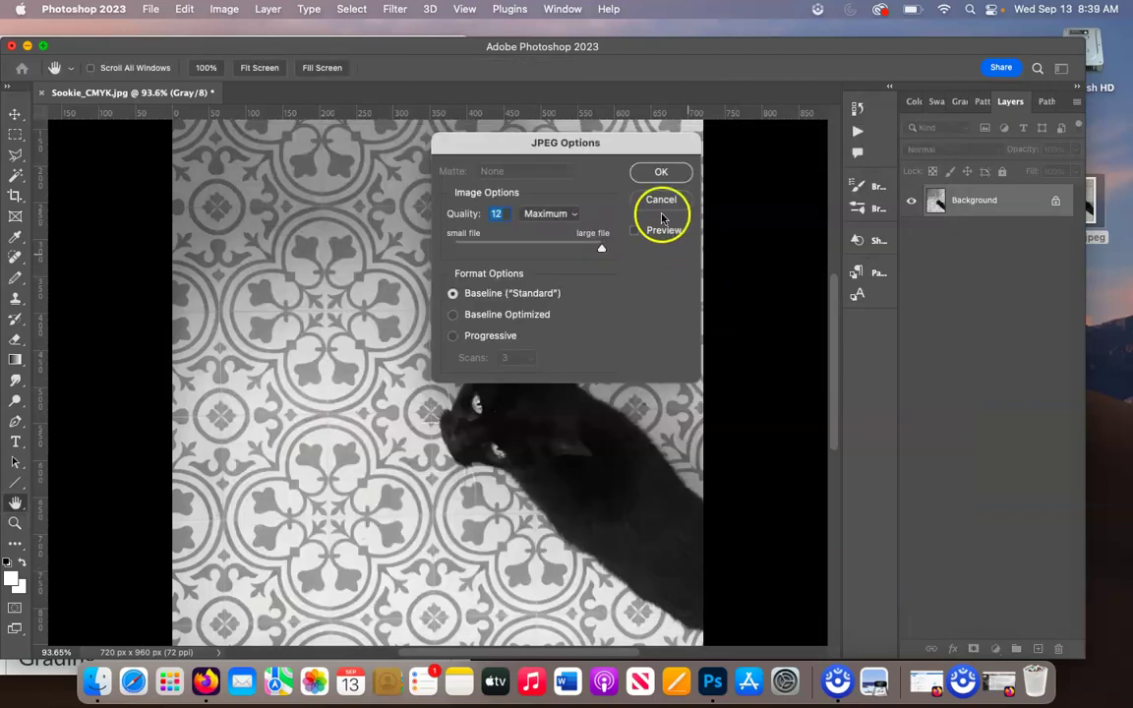
click(650, 171)
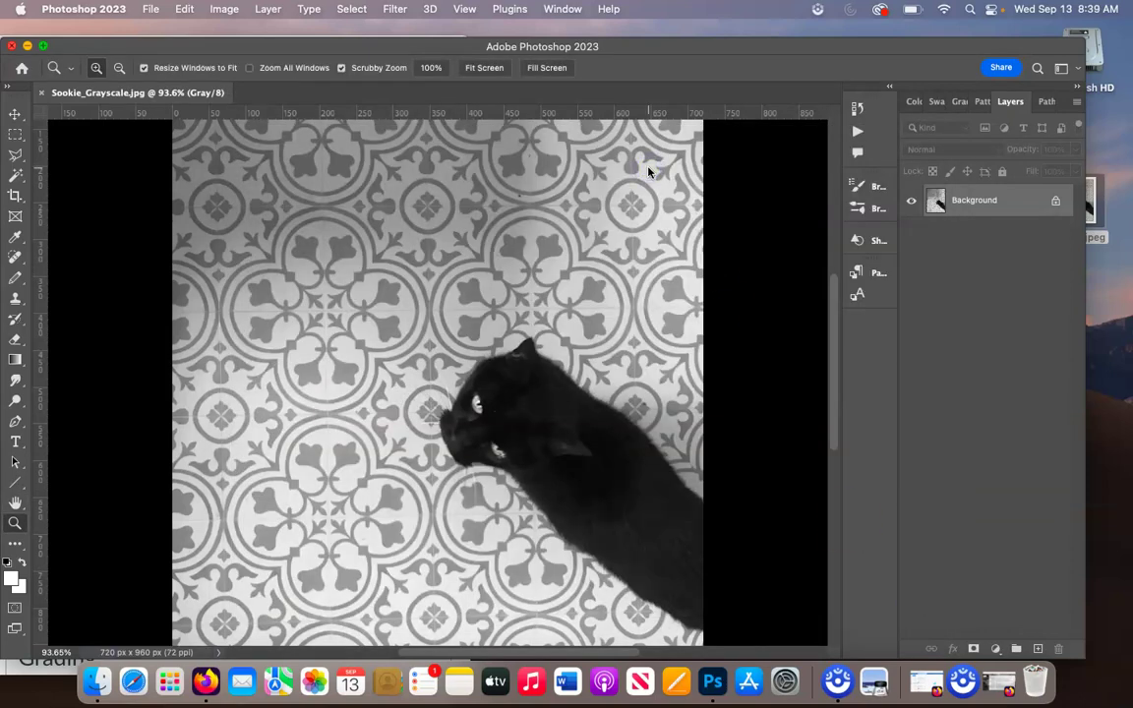
Close Sookie_Grayscale.jpg and minimize the Photoshop window to uncover the assignment instructions and the desktop.
click(41, 93)
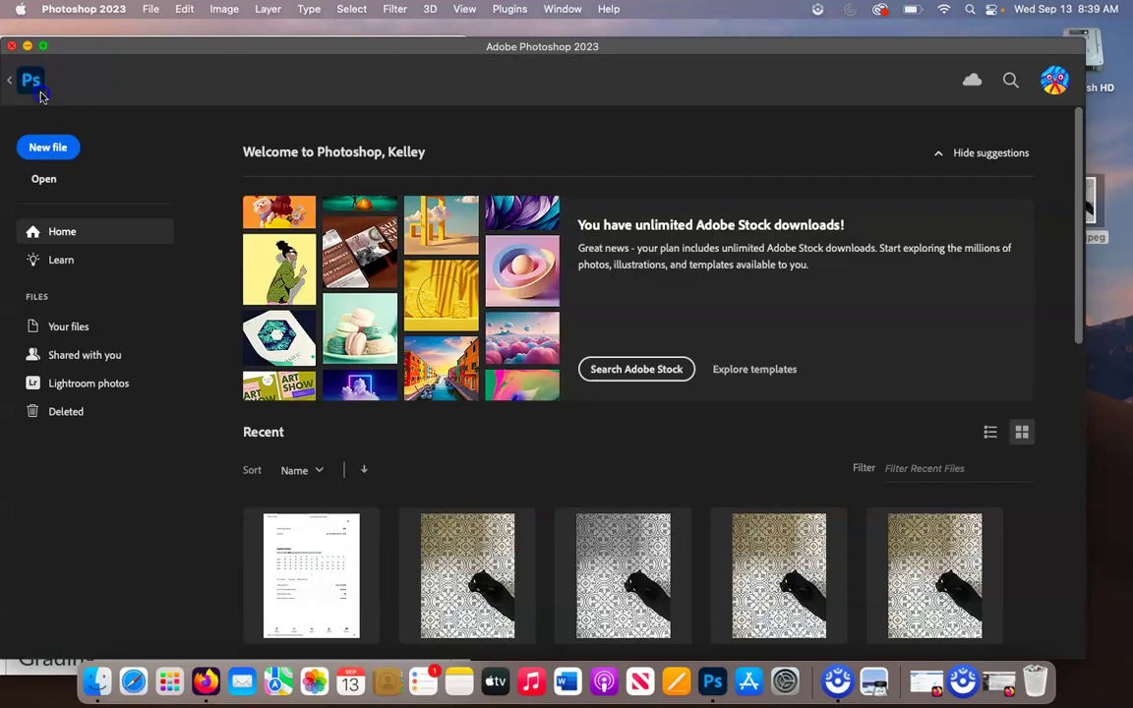
click(26, 47)
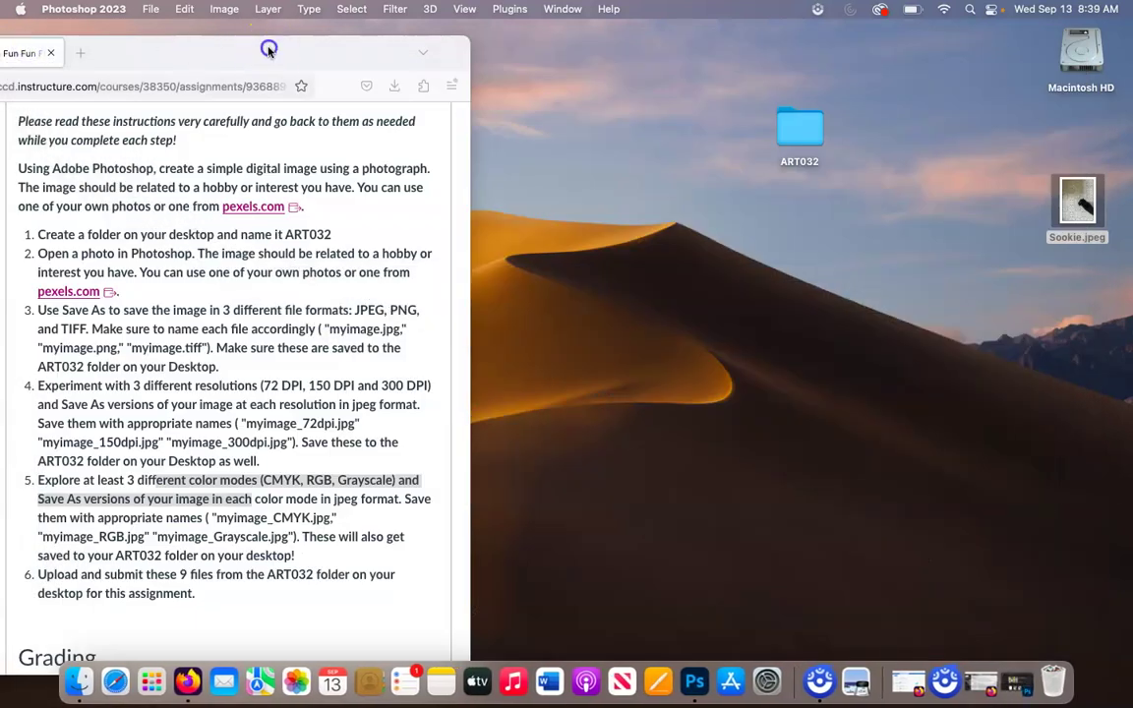
Move the browser window clear of the desktop, open the ART032 folder and select all files from Sookie_72dpi.jpg through Sookie.tif.
drag(270, 46, 563, 25)
click(800, 128)
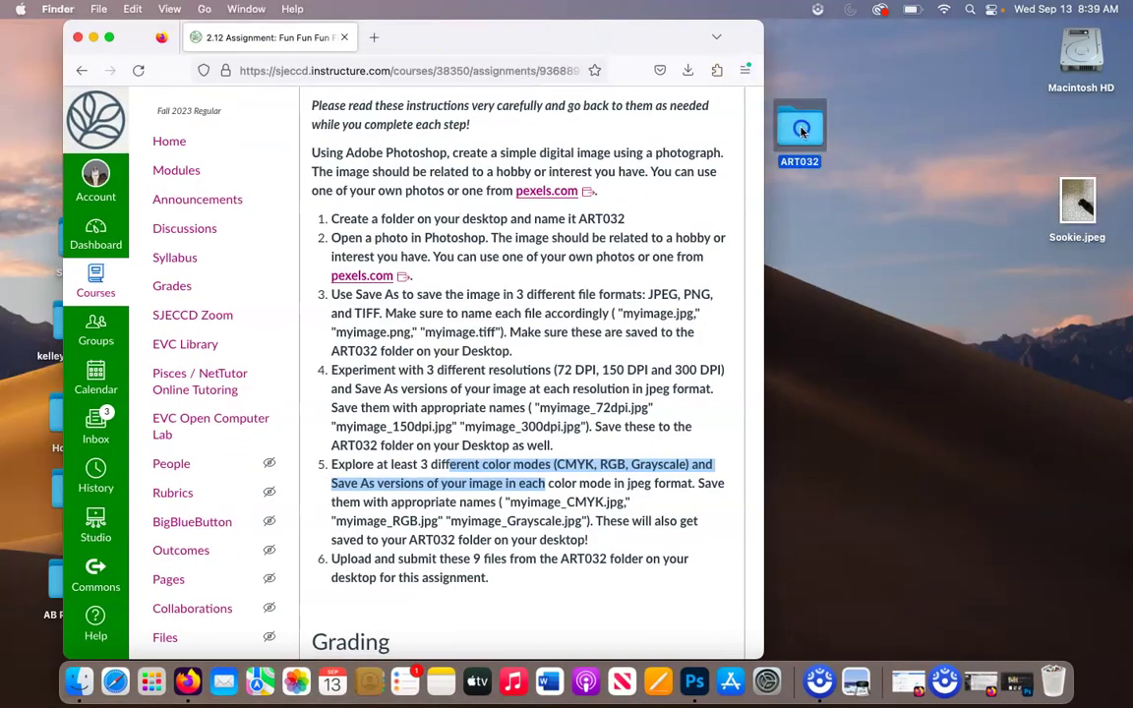
double_click(800, 129)
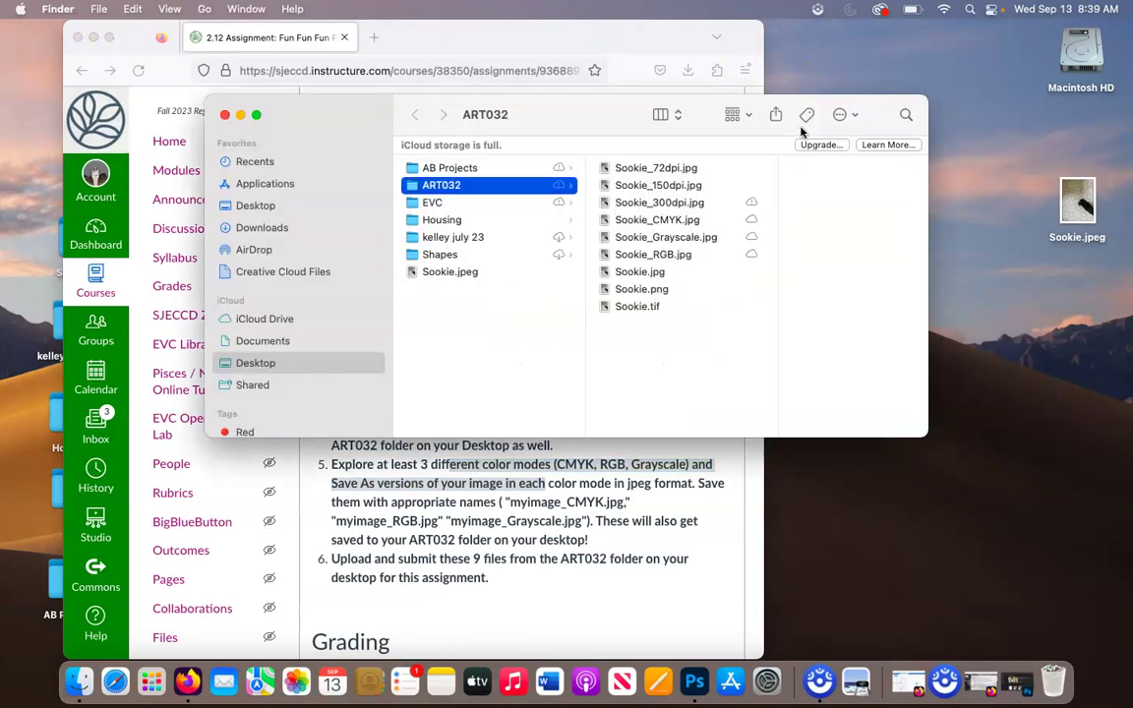
click(654, 167)
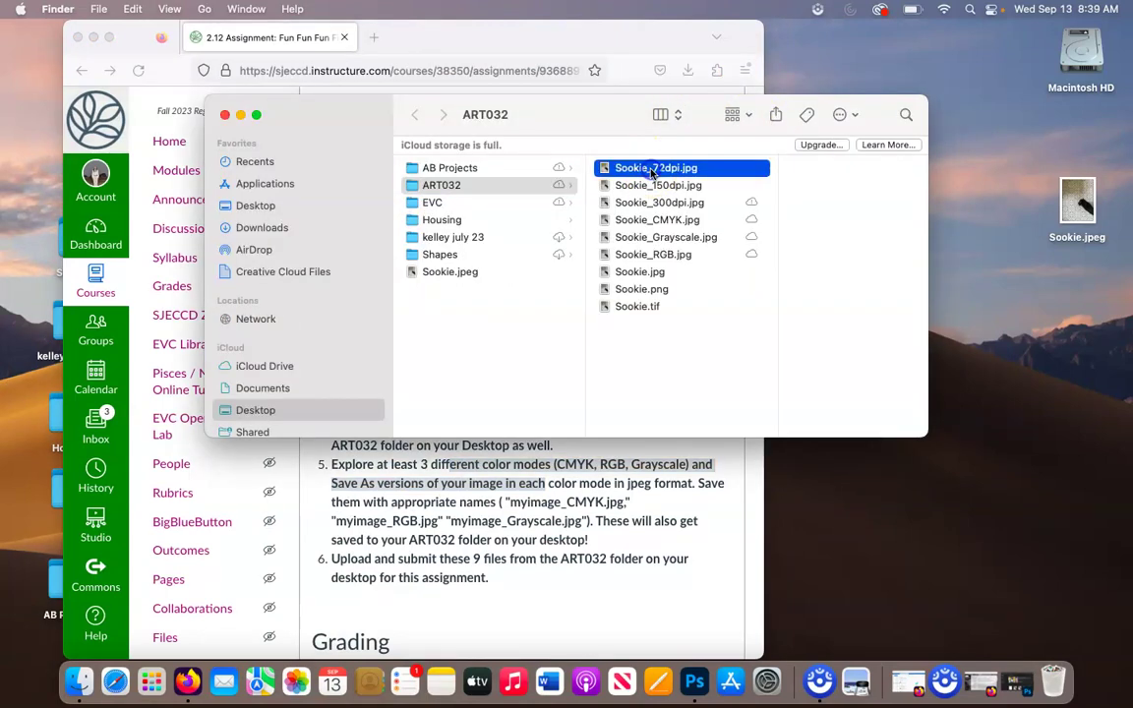
shift+click(599, 306)
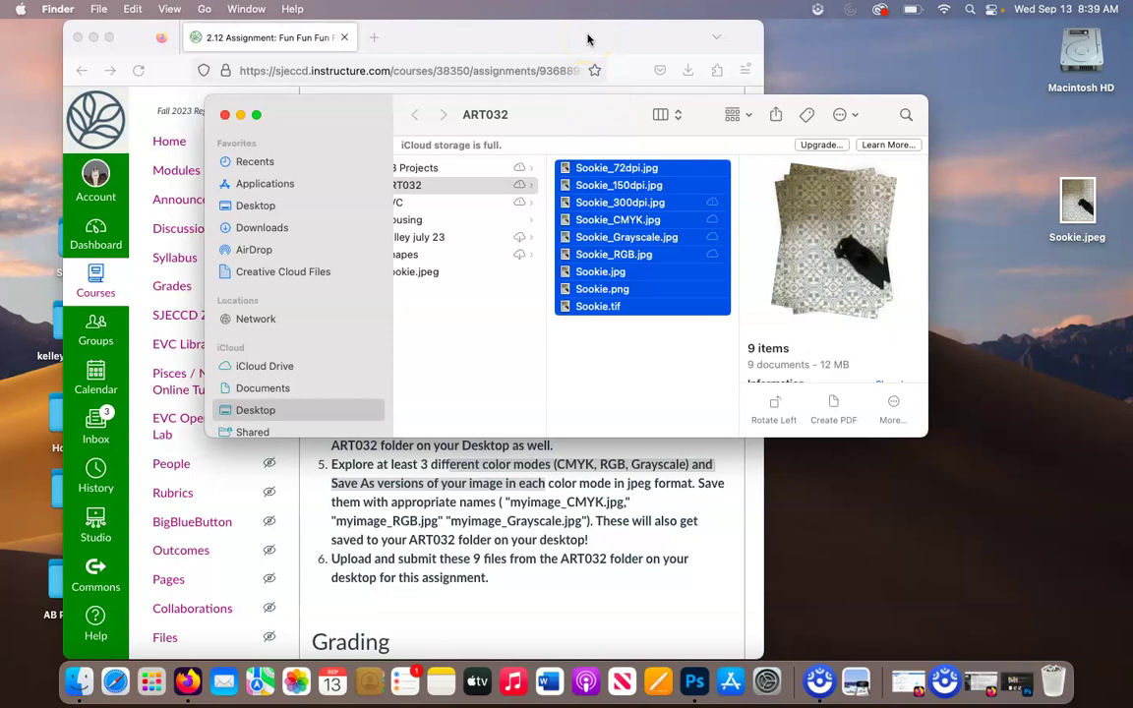
Bring the browser forward, widen its window and show the Fun Fun Fun File Formats assignment in Student View.
drag(588, 39, 522, 32)
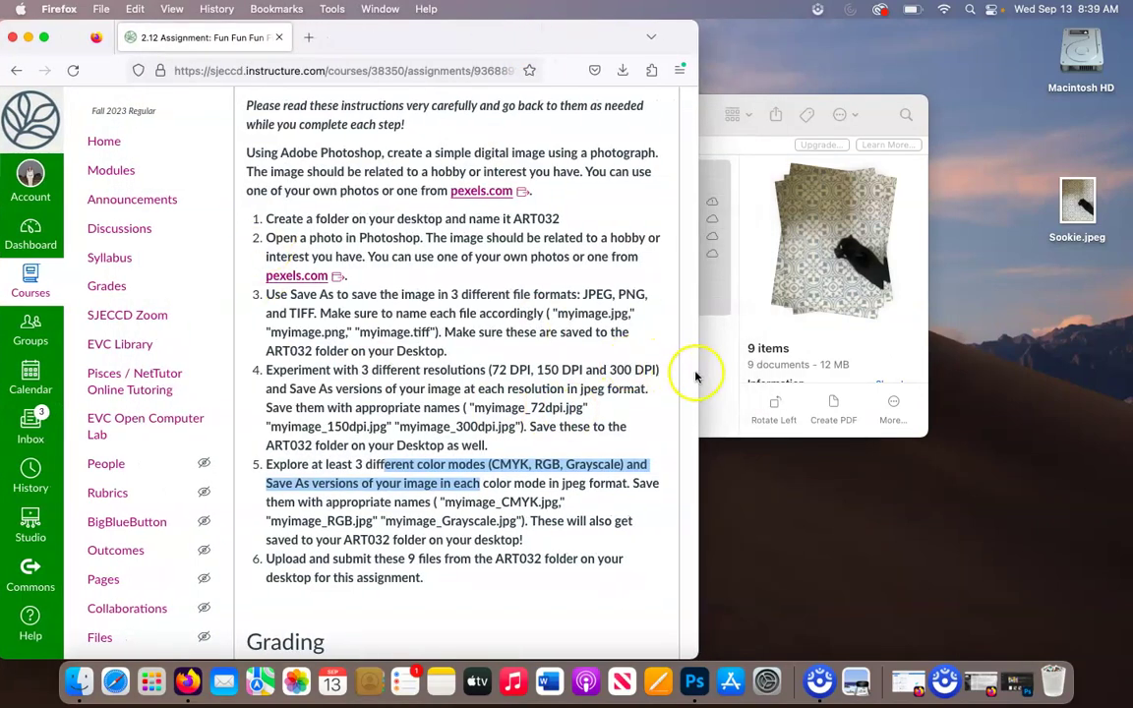
drag(899, 358, 920, 358)
scroll(748, 369, up, 6)
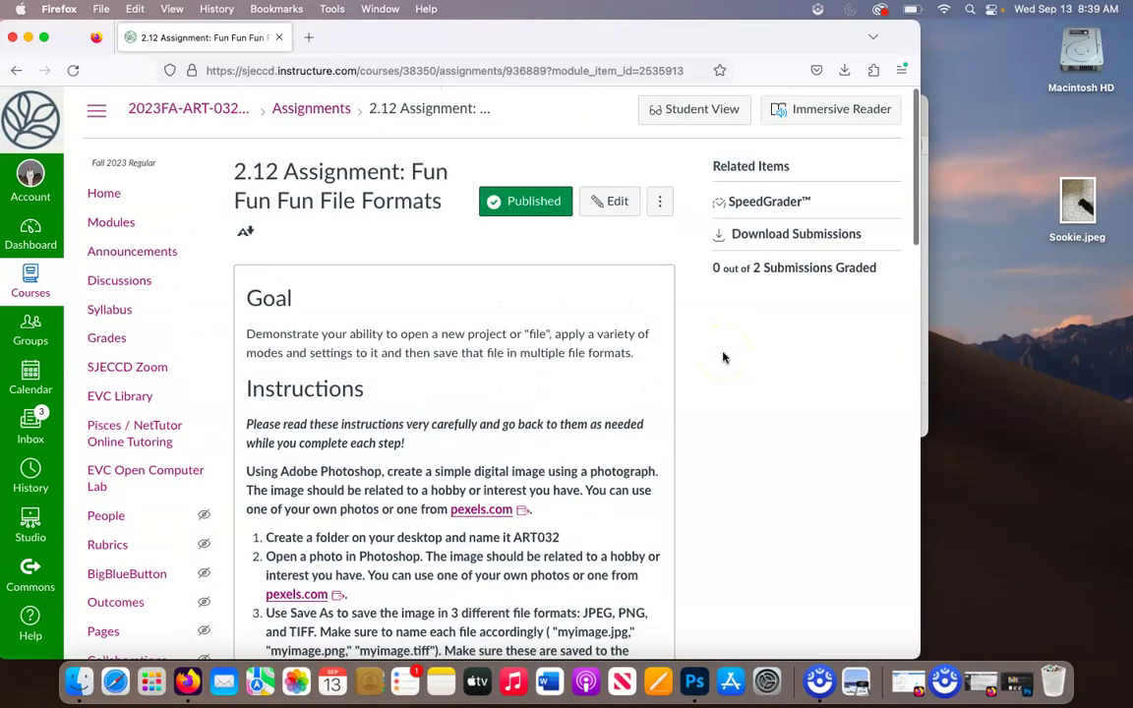
click(688, 110)
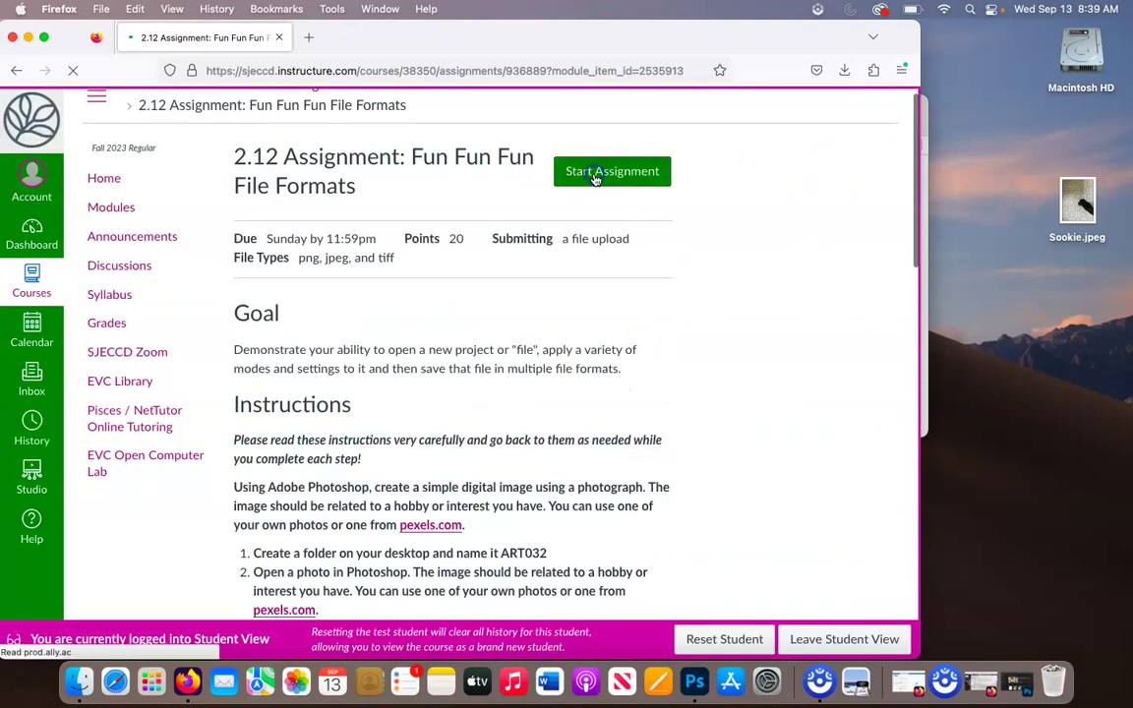
Start the assignment submission and review the file upload form and the video tutorial on uploading multiple files.
click(590, 171)
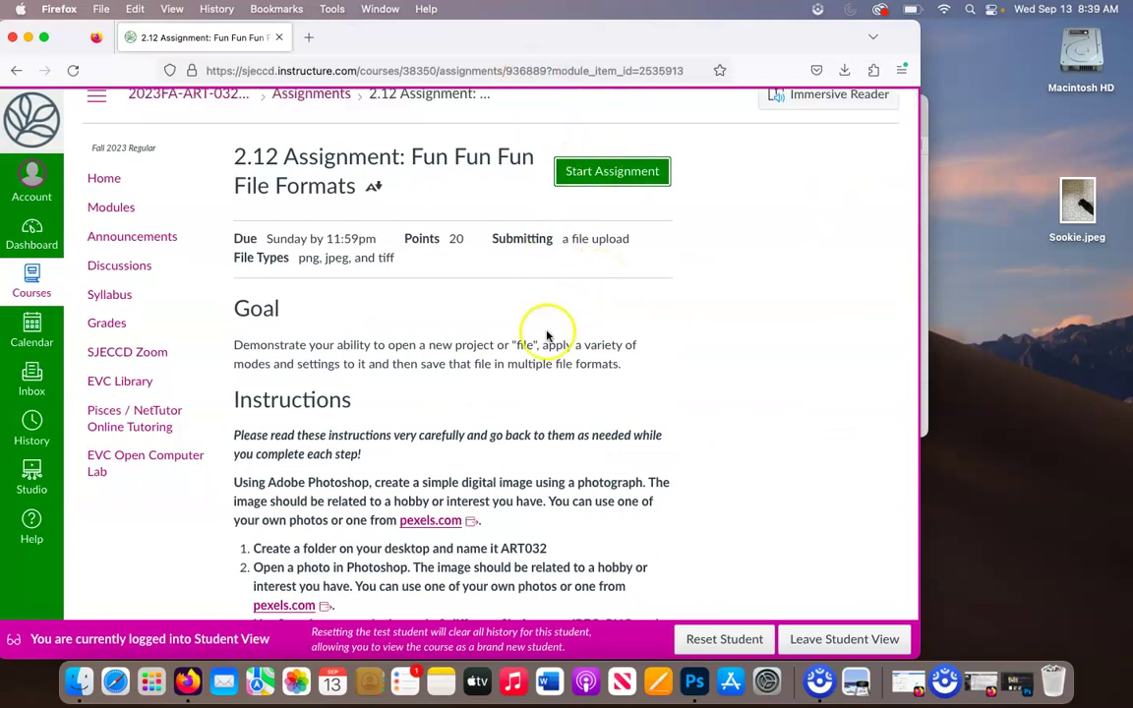
scroll(543, 340, down, 1)
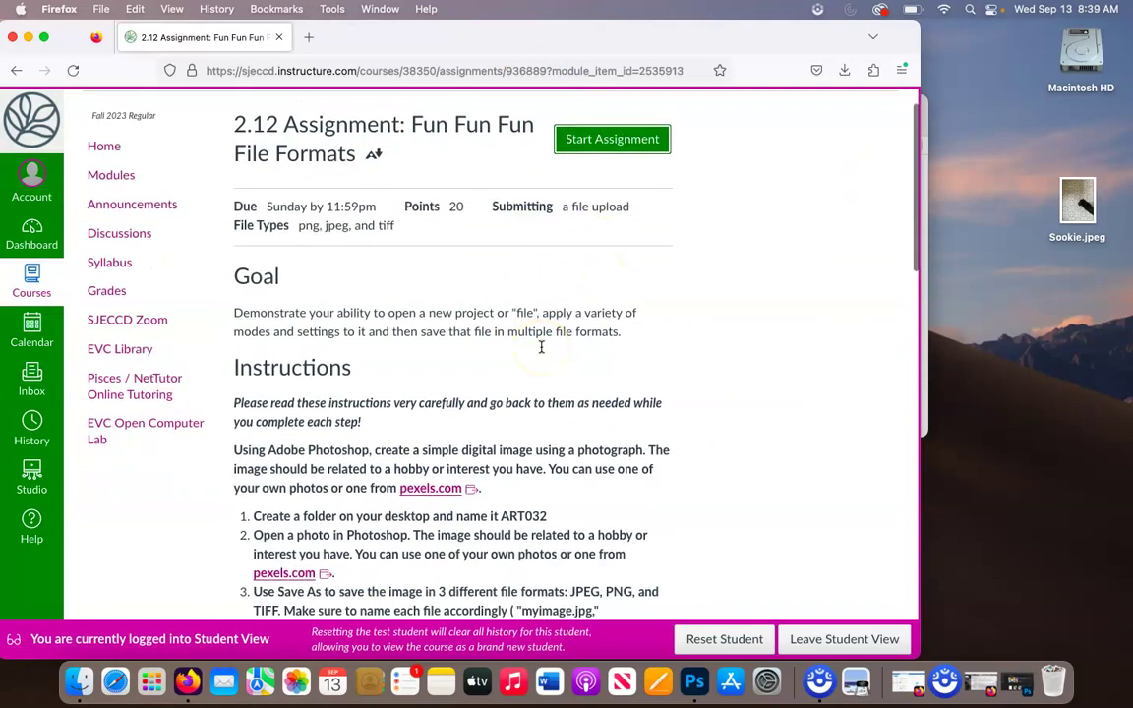
click(583, 139)
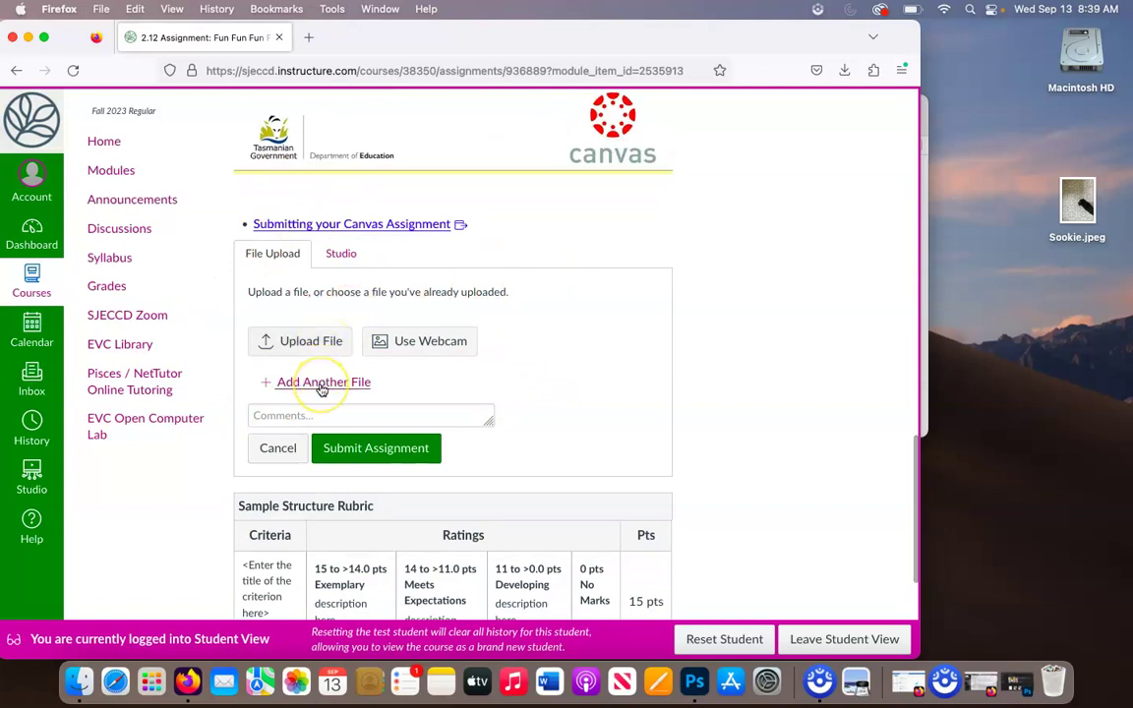
scroll(321, 390, up, 1)
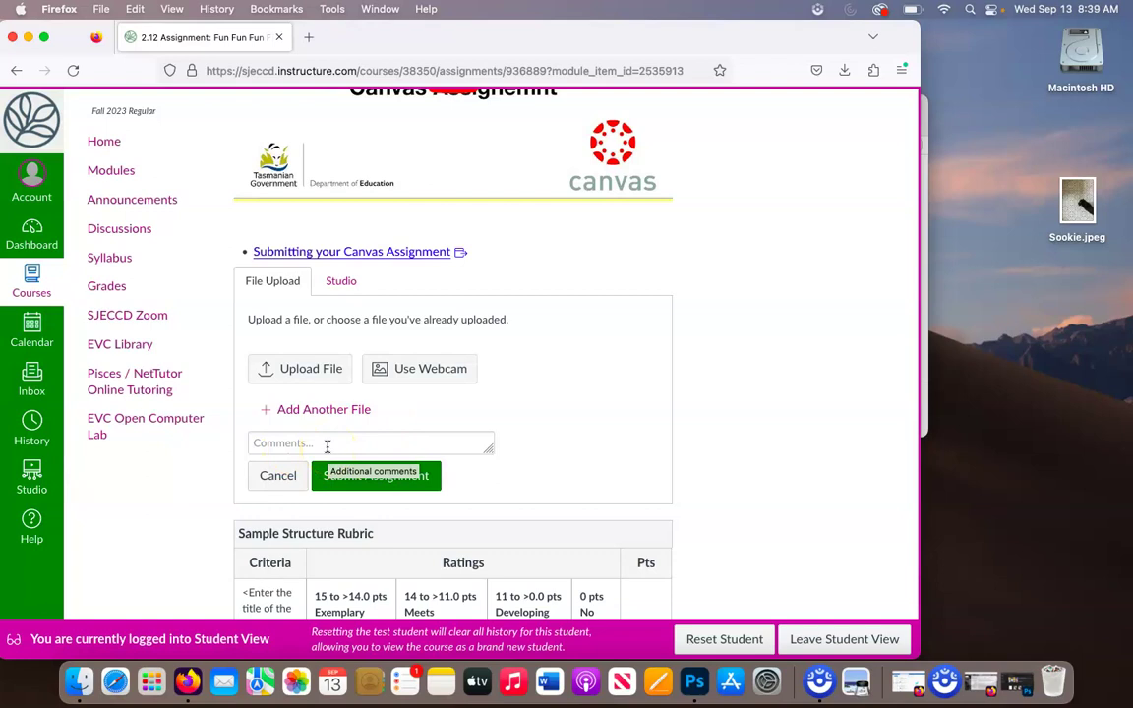
scroll(632, 367, up, 5)
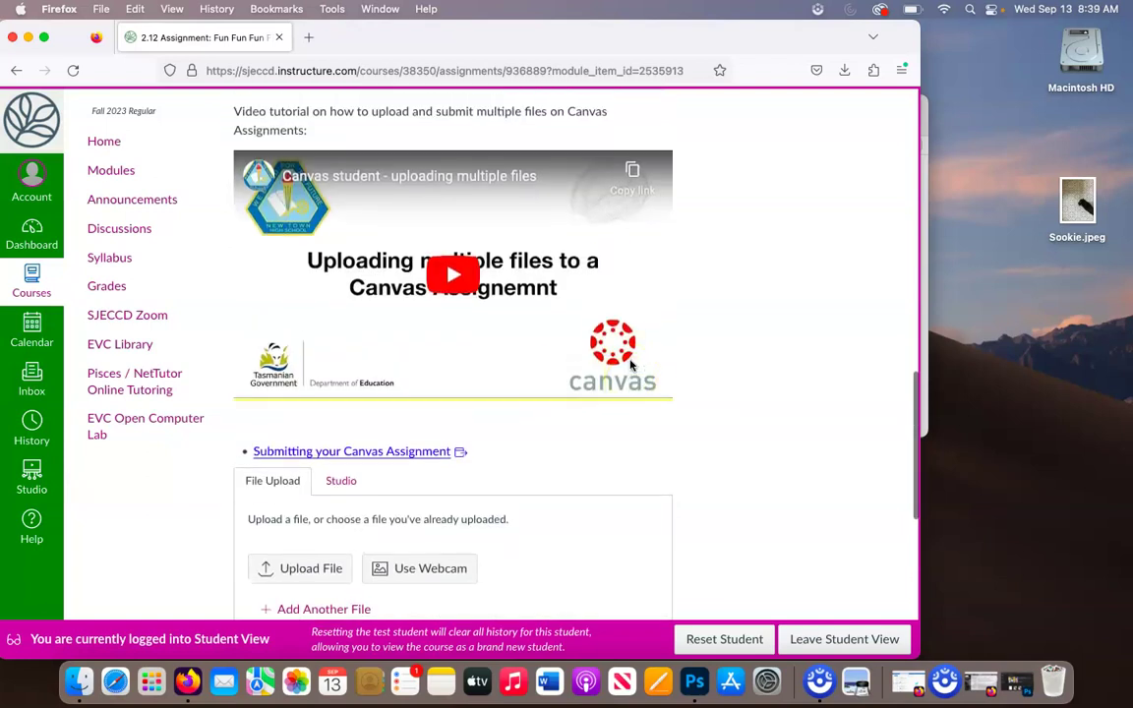
scroll(632, 367, up, 2)
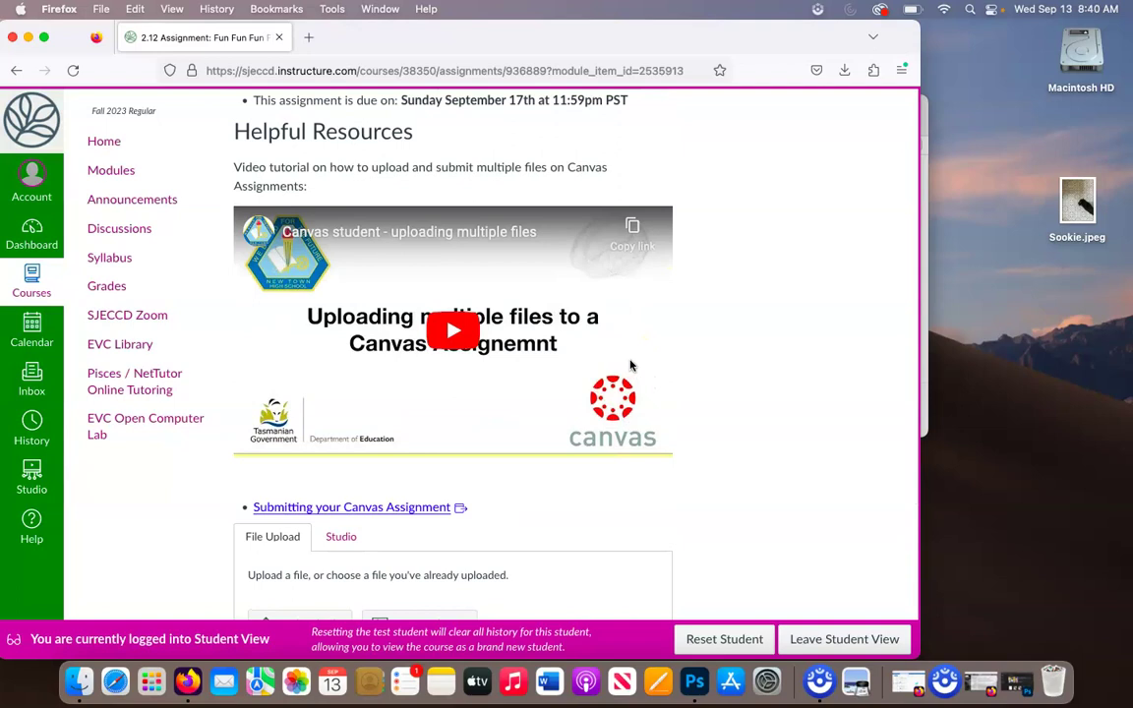